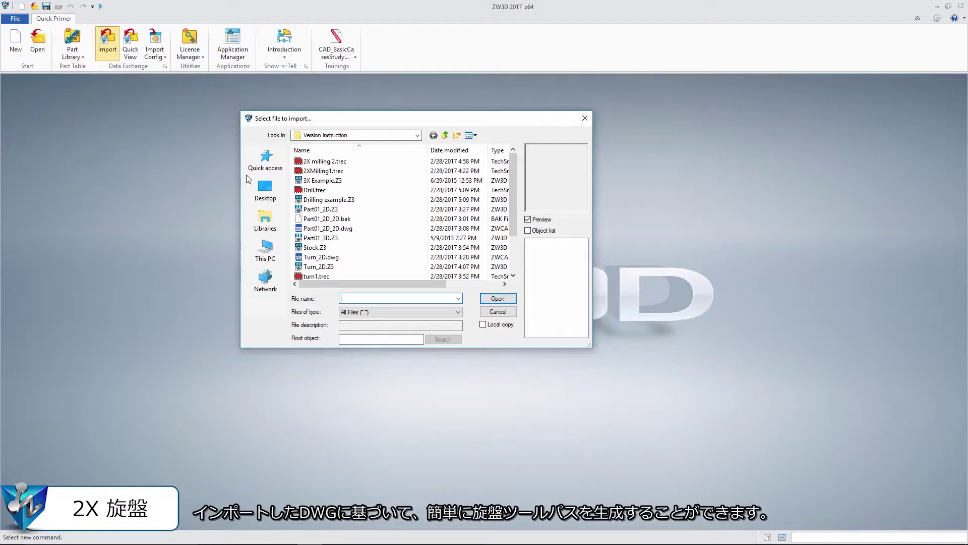
- Import Turn_2D.dwg and start a new CAM plan from the default template
click(321, 257)
click(487, 299)
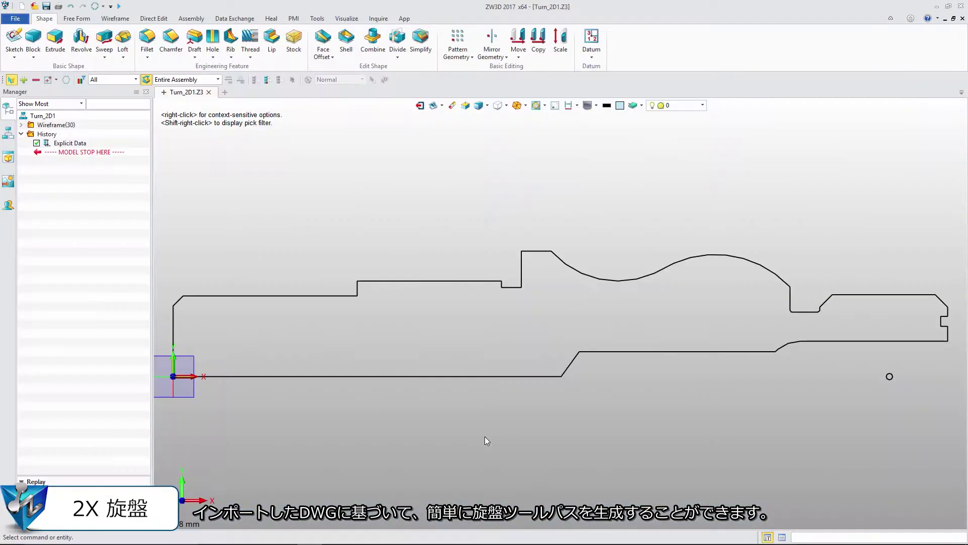
right_click(485, 437)
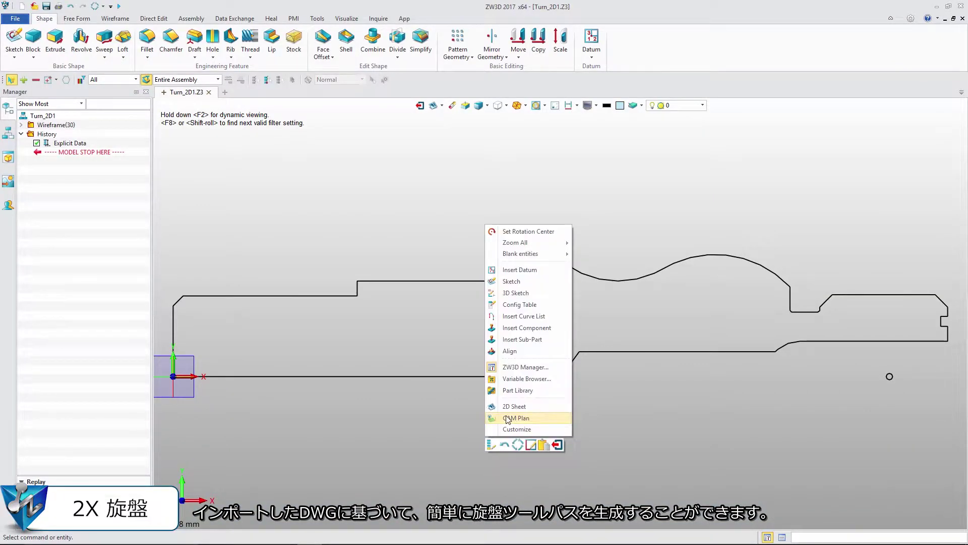
click(507, 418)
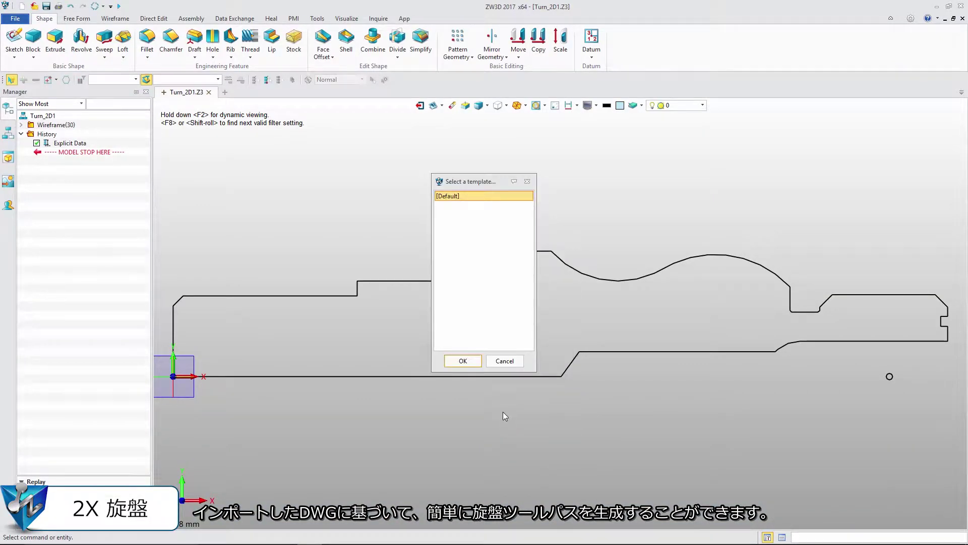
click(460, 359)
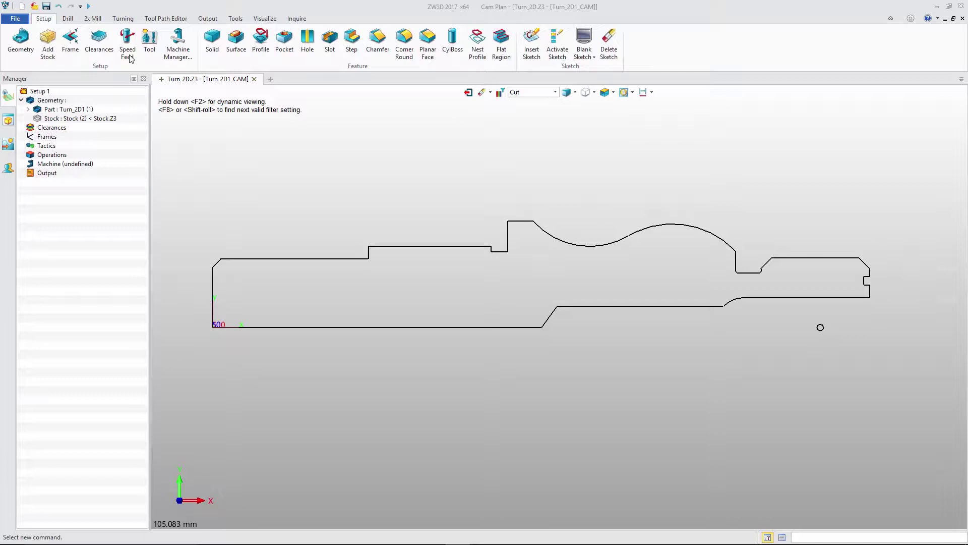
- Create Rough Turn 1 between the right corner and left shoulder trim points, Into Concave Yes, and calculate it
click(122, 18)
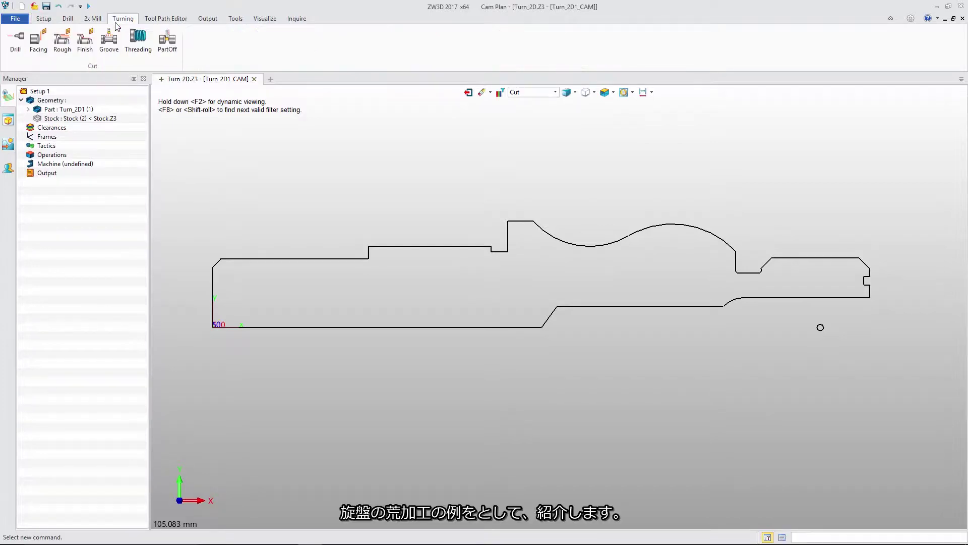
click(62, 43)
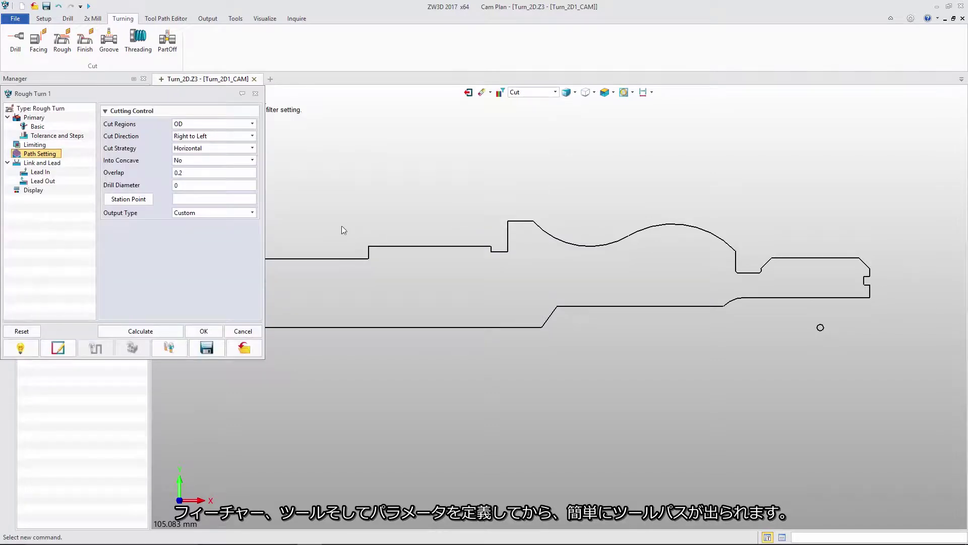
click(35, 144)
click(128, 126)
click(863, 268)
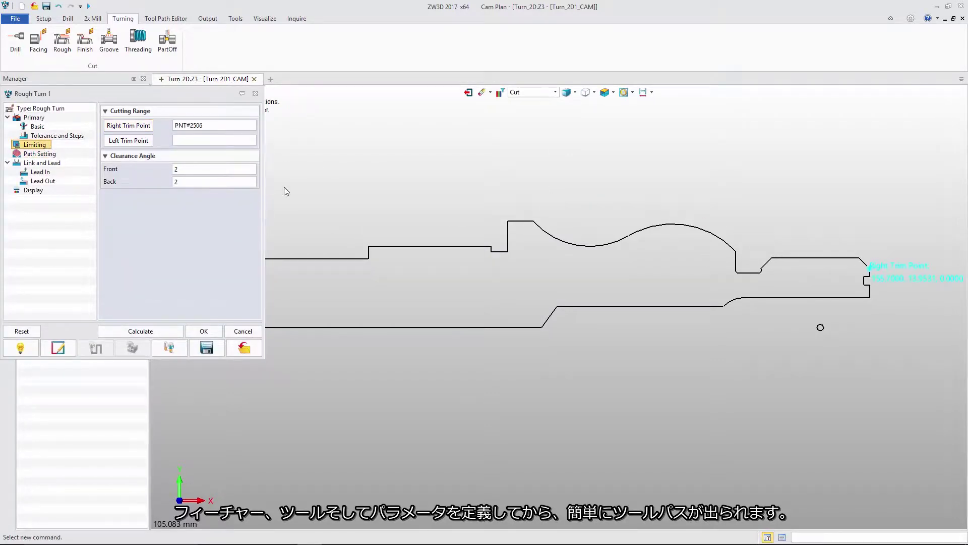
click(508, 221)
click(40, 154)
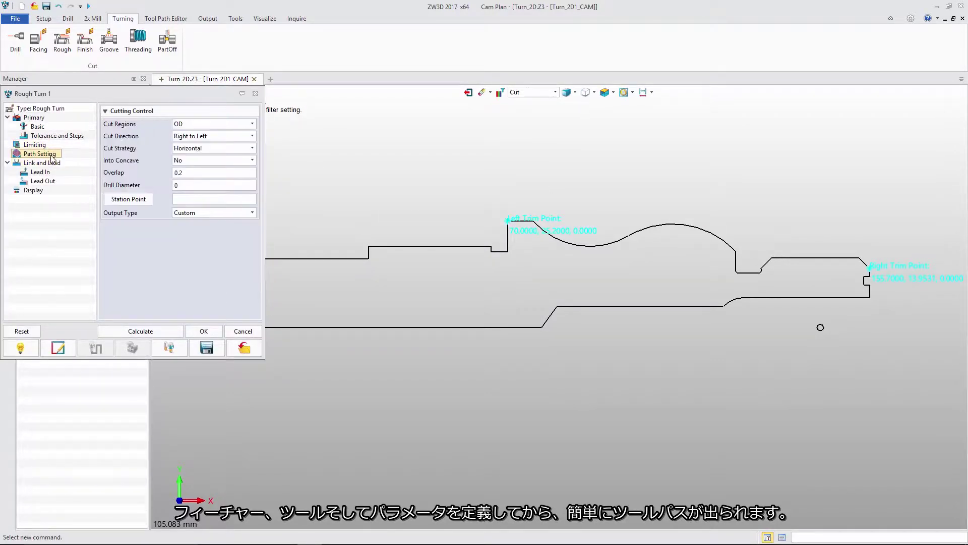
click(215, 160)
click(203, 174)
click(140, 331)
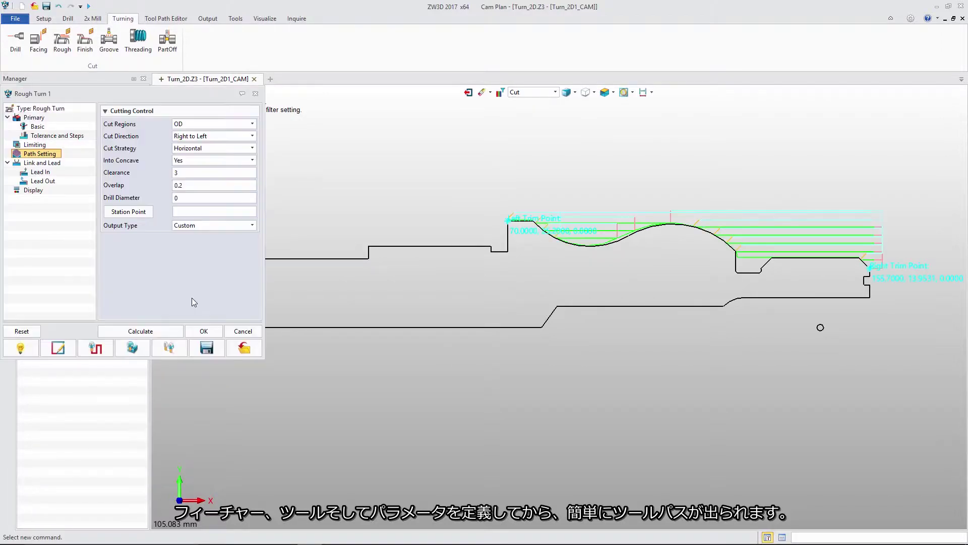
click(203, 331)
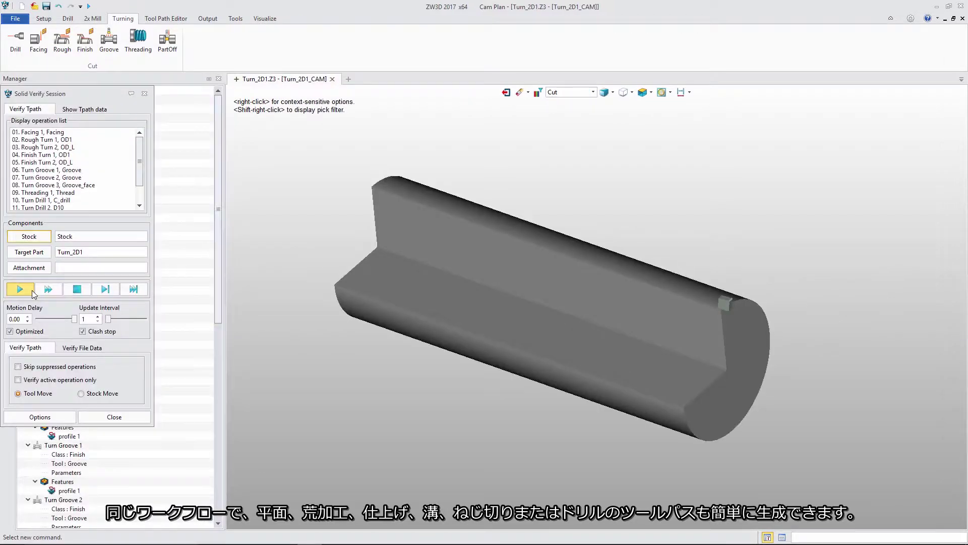
- Run the Solid Verify lathe cutting simulation on the turning operations
click(32, 289)
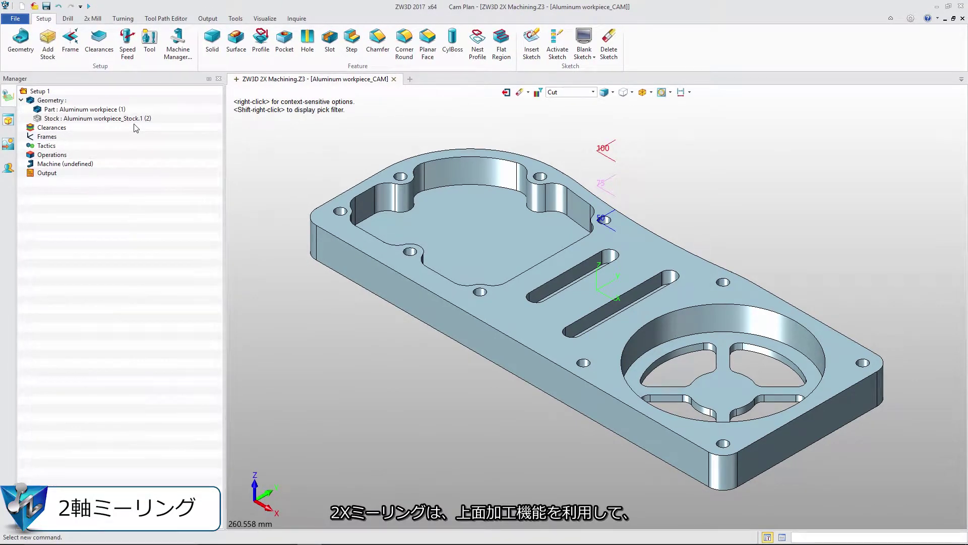
- Add a Topface Cut as Top Facing 1 on the 2x Mill tab and select it in the Manager
click(93, 18)
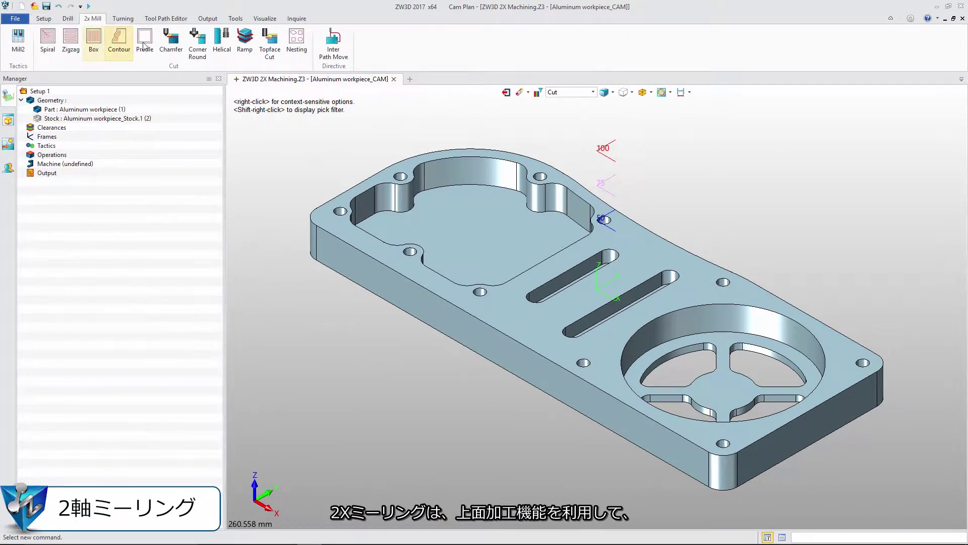
click(266, 48)
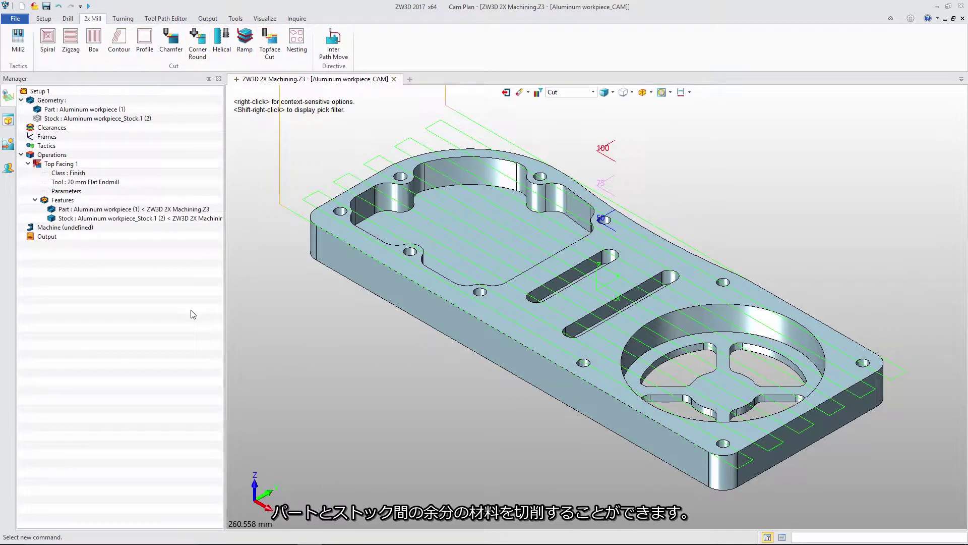
click(40, 166)
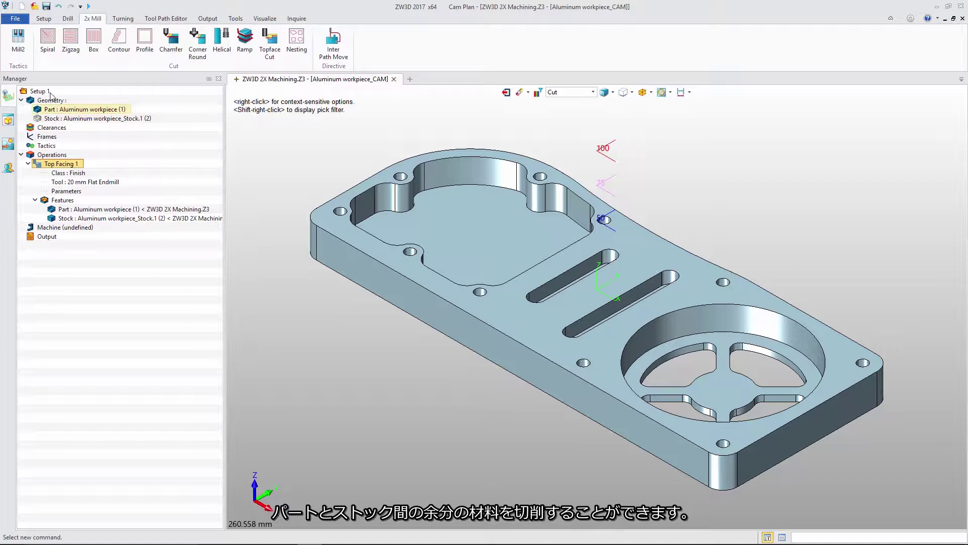
- Start Spiralcut 1 and create profile 1 from the upper and circular pocket boundaries
click(48, 53)
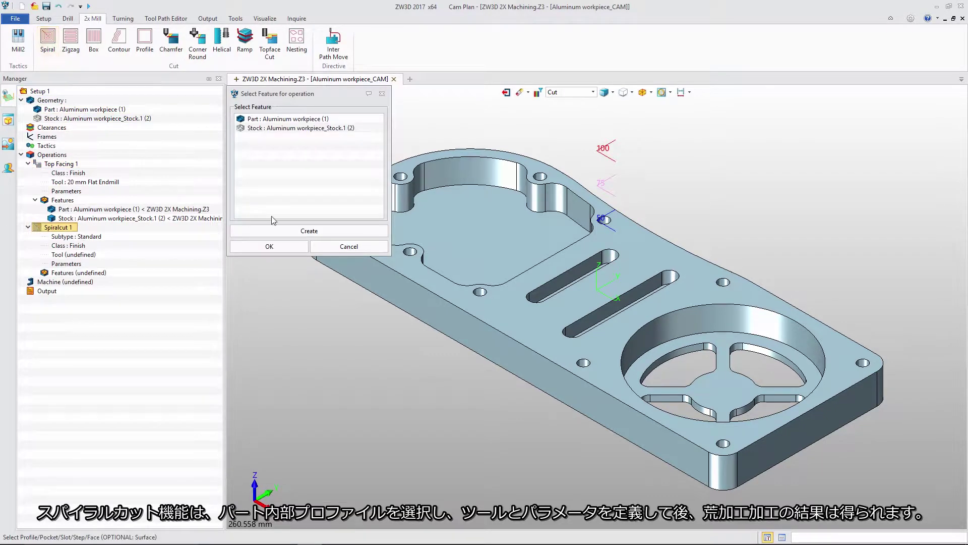
click(290, 230)
click(264, 135)
click(308, 243)
click(379, 219)
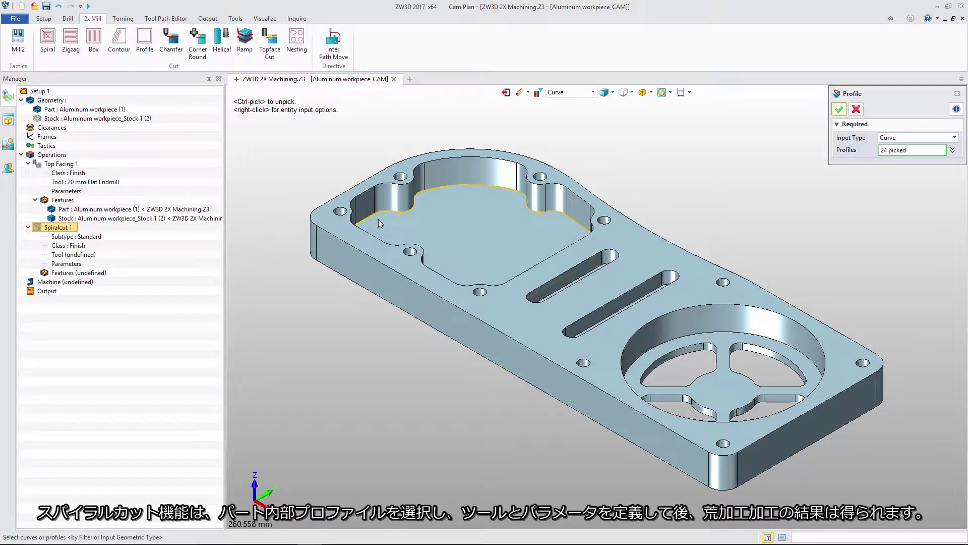
click(676, 360)
click(839, 109)
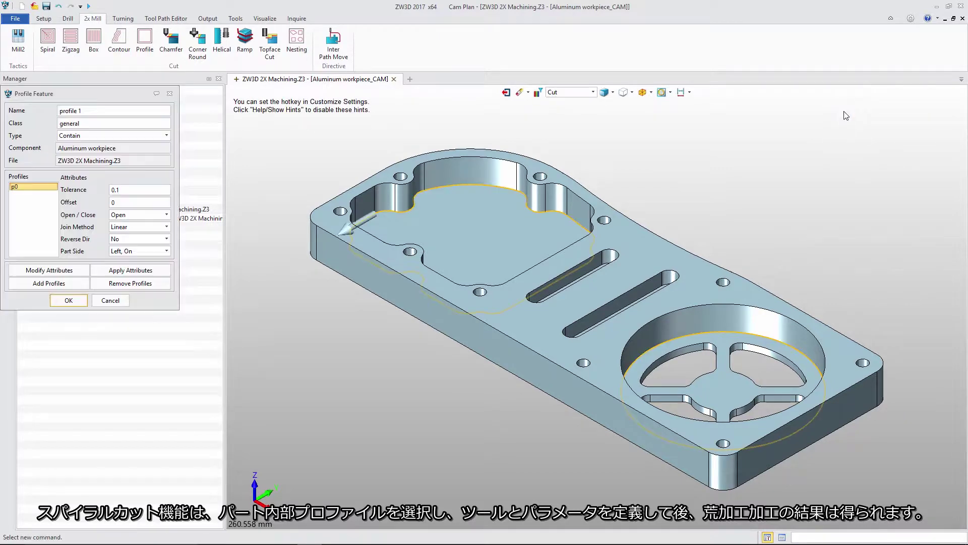
click(72, 298)
- Assign a 10 mm Bullnose Endmill as the Spiralcut 1 tool
click(74, 264)
double_click(74, 264)
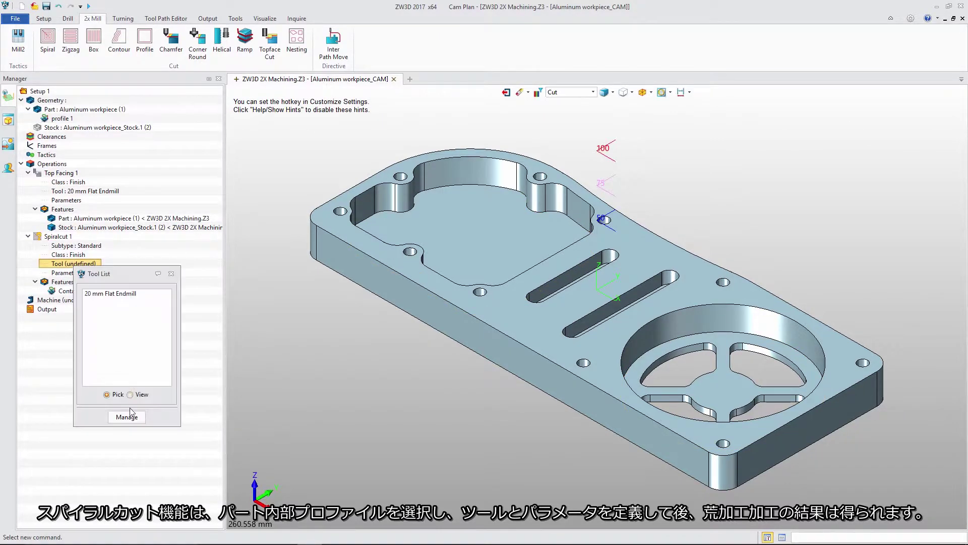
double_click(101, 284)
click(262, 319)
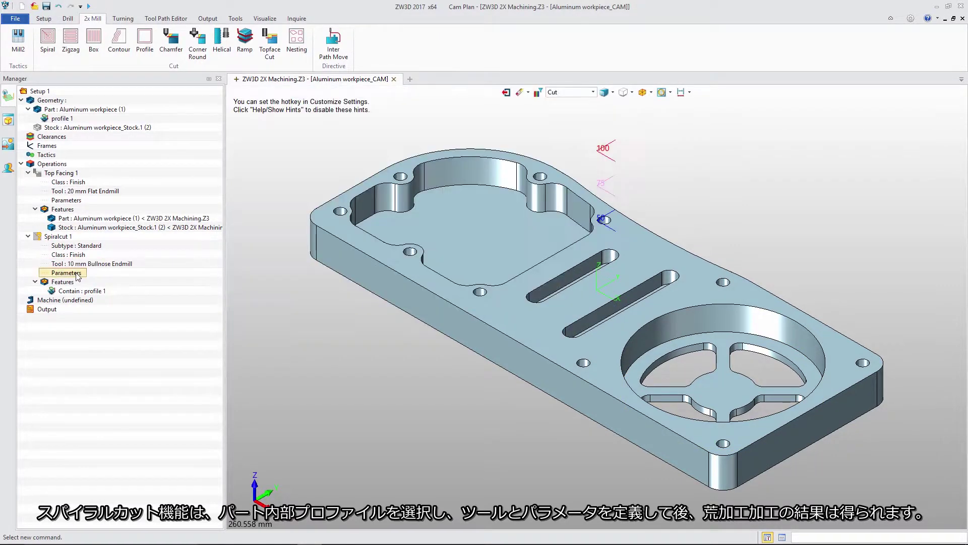
- Set the Spiralcut 1 finish spindle speed to 5000 and feed rate to 2000
double_click(76, 273)
click(128, 144)
double_click(82, 150)
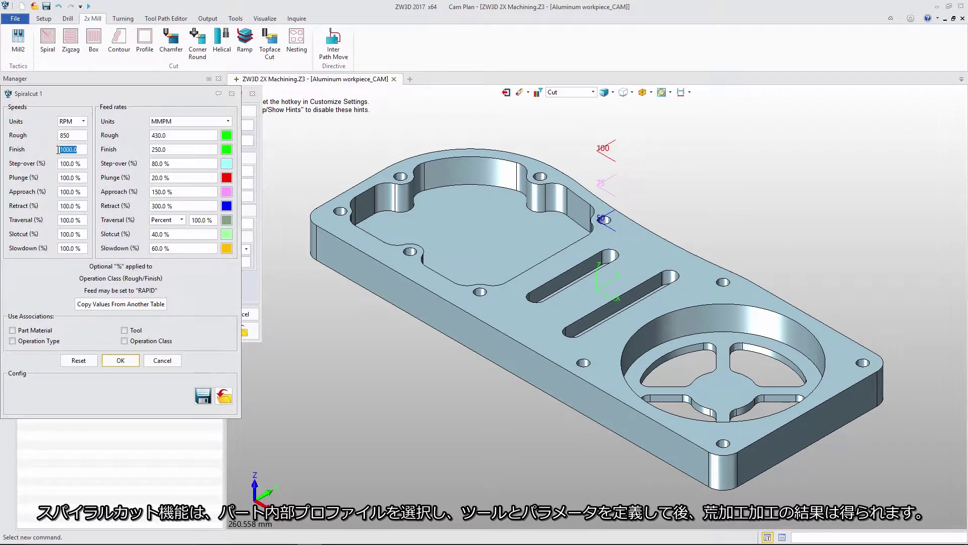
text(5000)
double_click(166, 149)
text(2000)
click(133, 359)
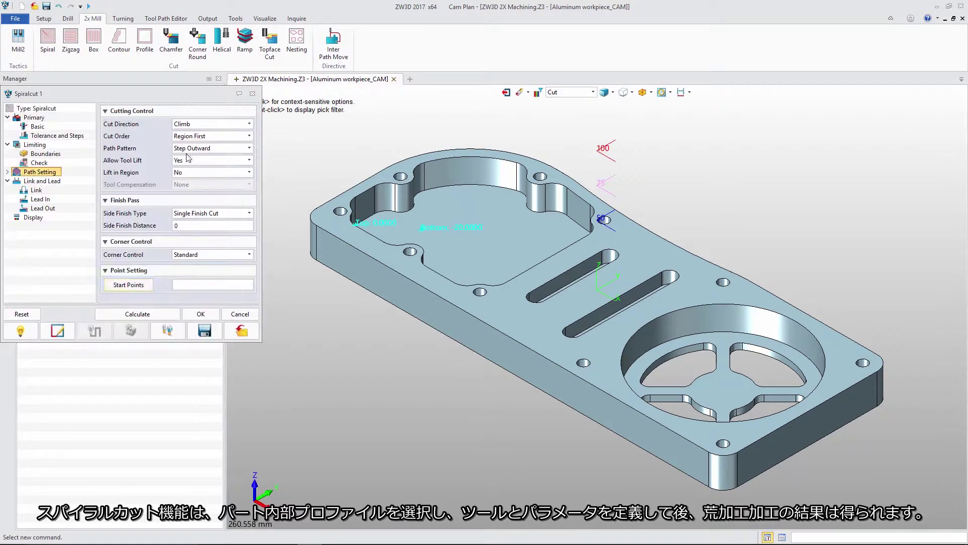
- Calculate the Spiralcut 1 toolpath and accept the operation
click(151, 313)
click(190, 314)
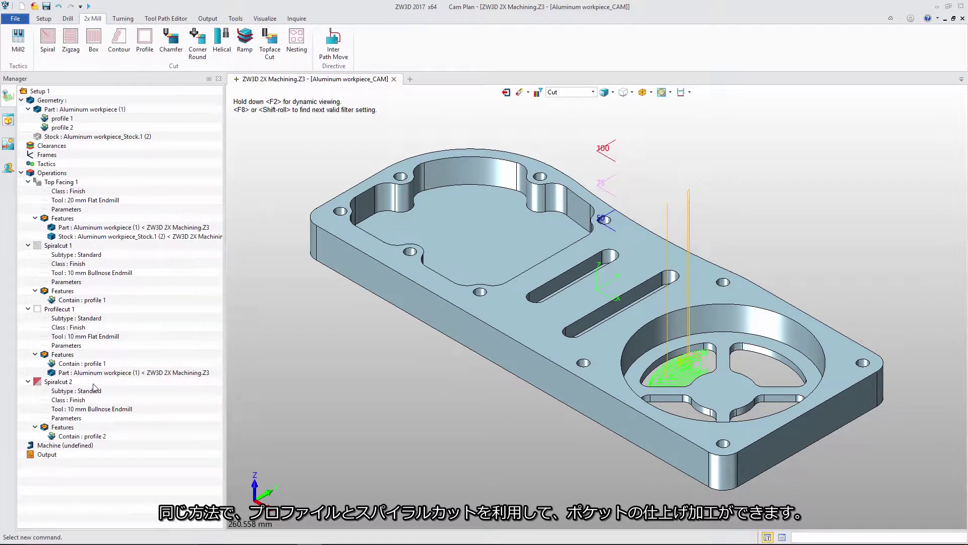
- Pattern the Spiralcut 2 toolpath into 4 copies at 90° around the circular pocket
right_click(77, 382)
mouse_move(152, 292)
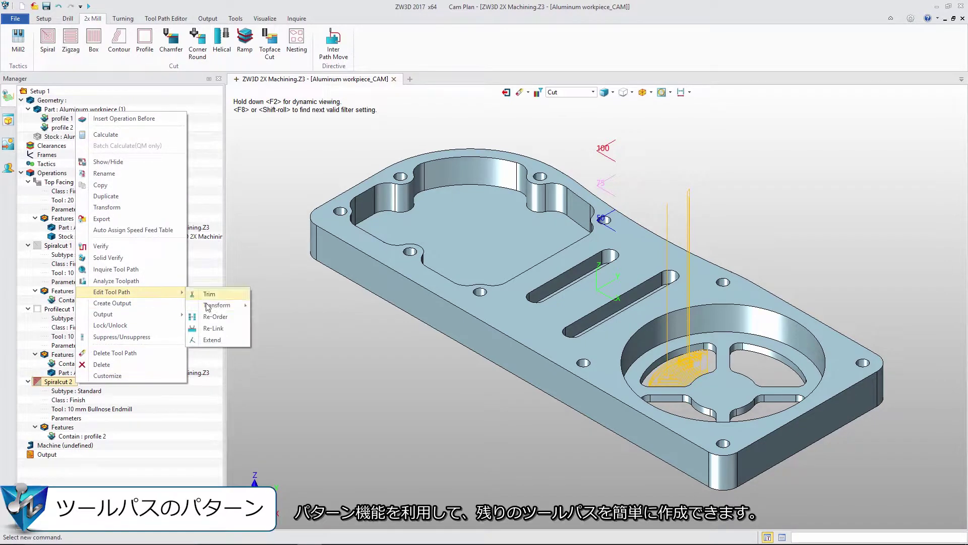
click(280, 310)
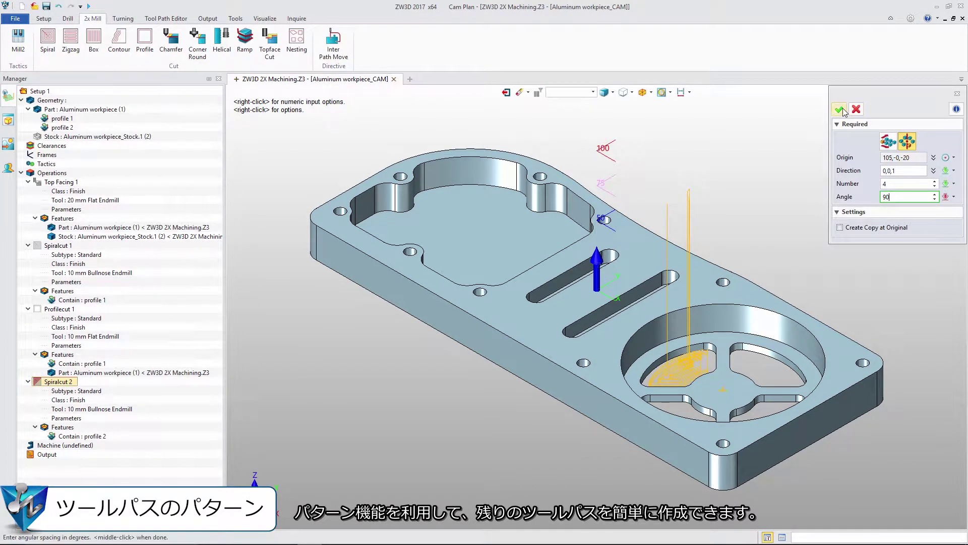
click(840, 110)
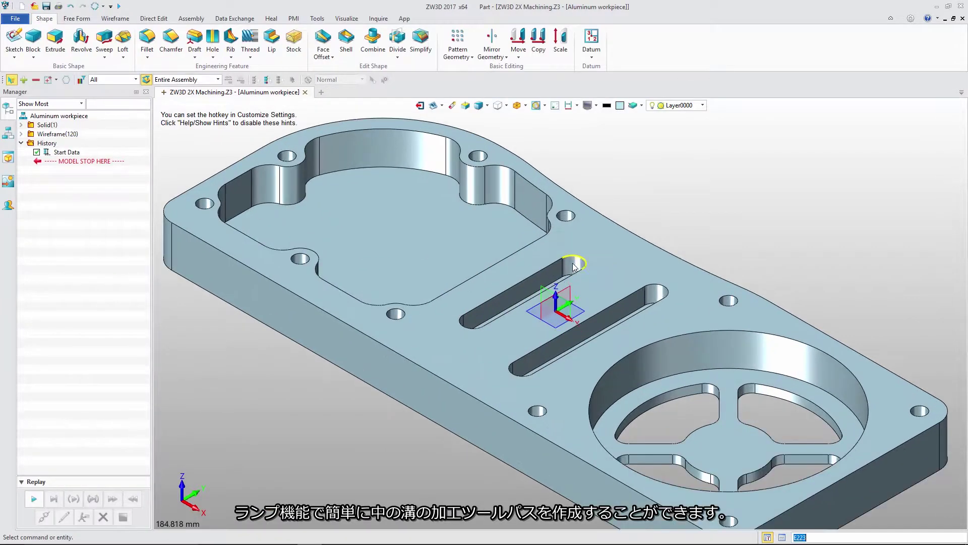
- Lengthen both slots by moving each end face about 16 mm with DE Move
right_click(572, 266)
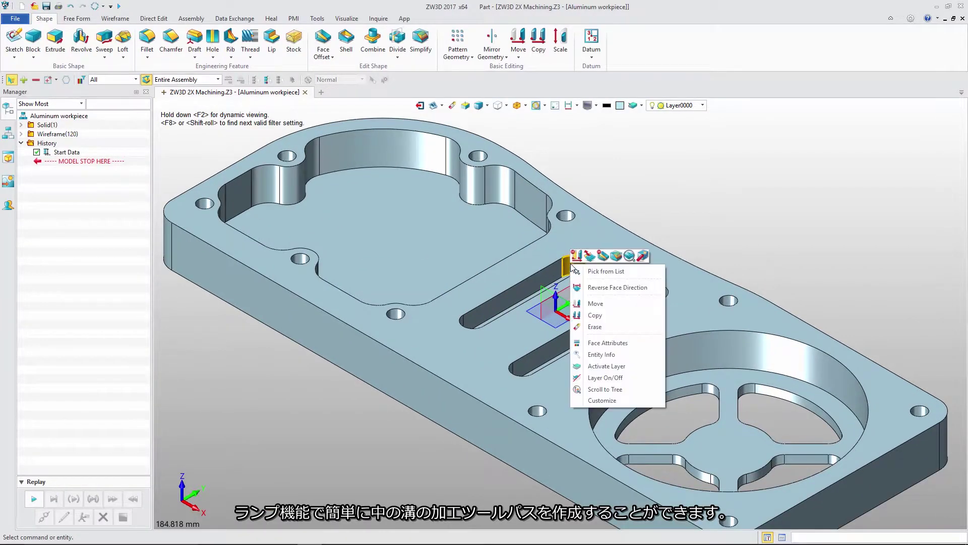
click(577, 256)
drag(568, 281, 528, 297)
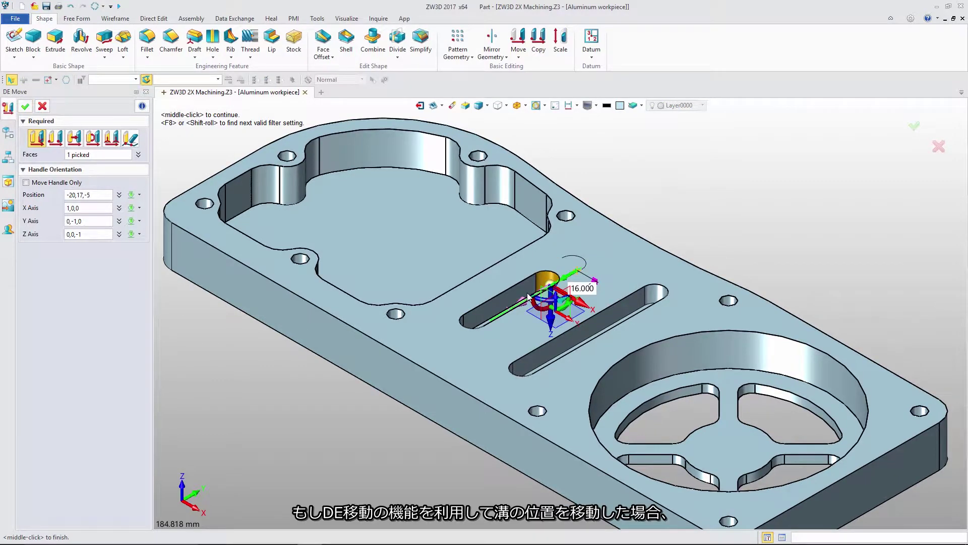
middle_click(528, 297)
click(638, 311)
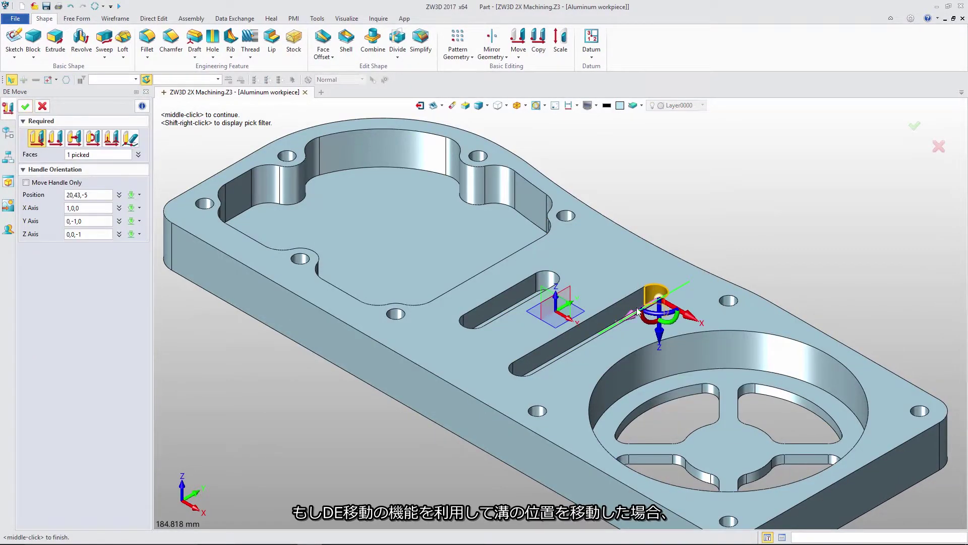
drag(637, 311, 625, 319)
middle_click(612, 287)
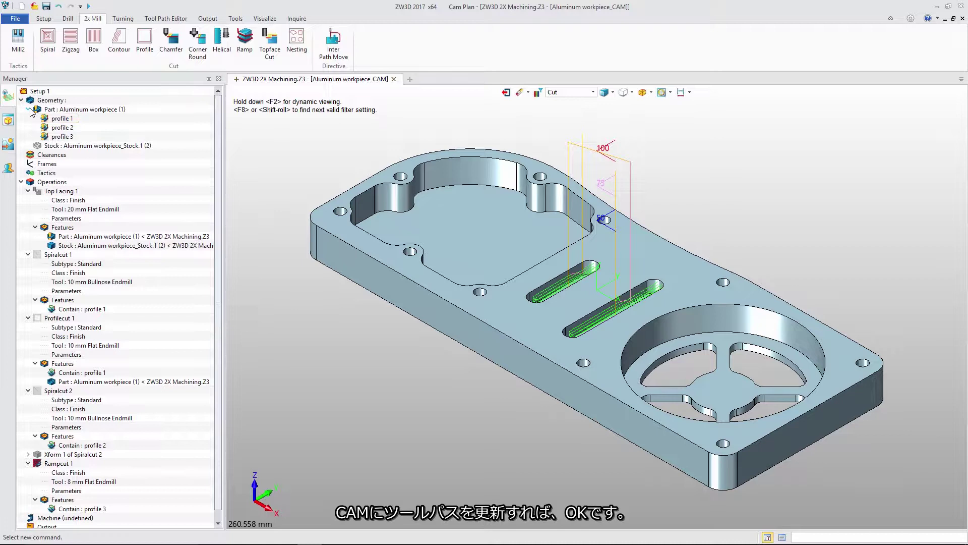
- Update the changed Part component and regenerate the operations' toolpaths in the CAM plan
click(28, 109)
right_click(37, 108)
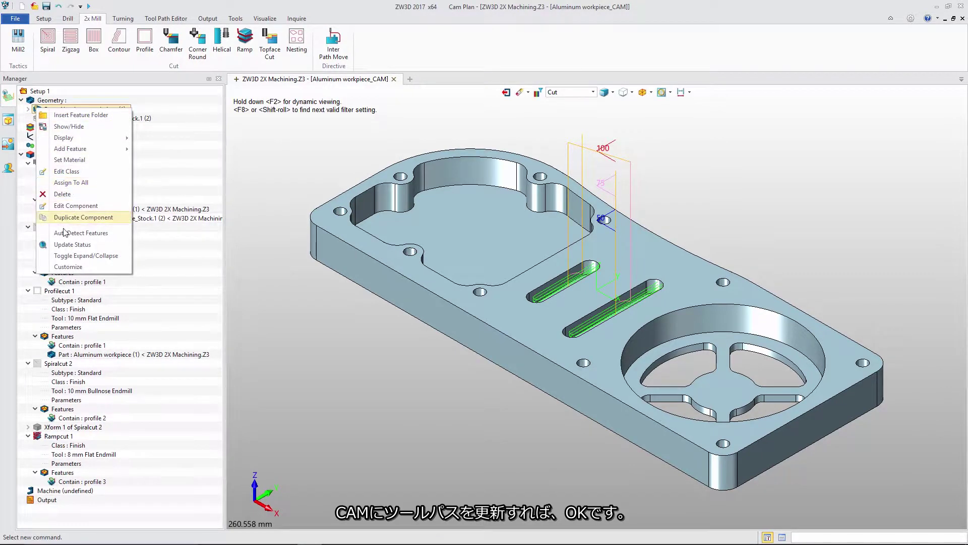
click(65, 245)
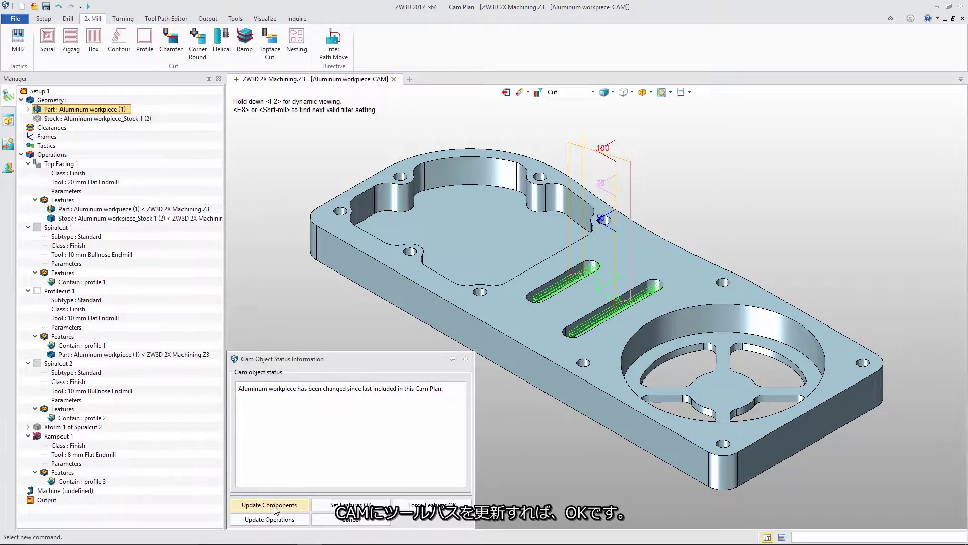
click(275, 506)
click(269, 519)
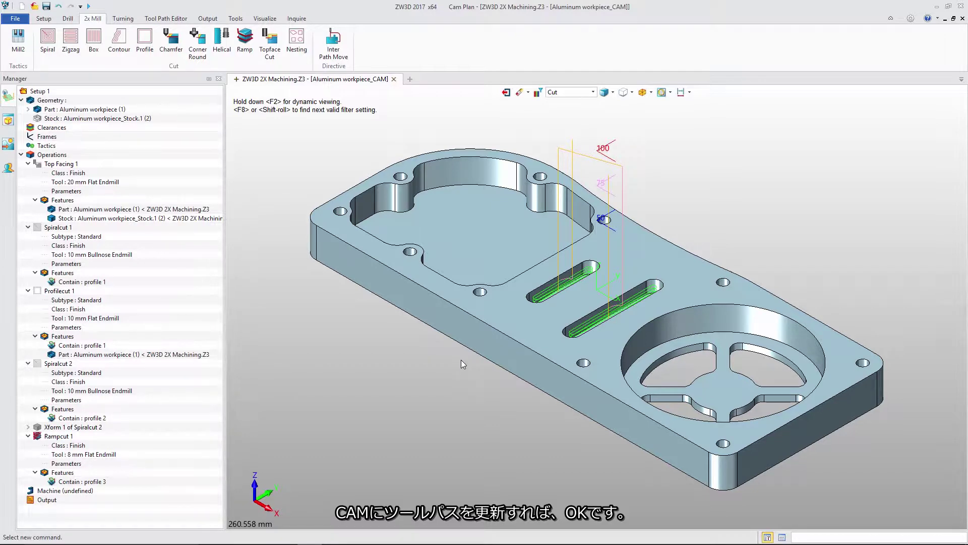
- Hide the Rampcut 1 toolpath and add a Drill operation on a hole feature with an 8 mm drill named D8
click(37, 436)
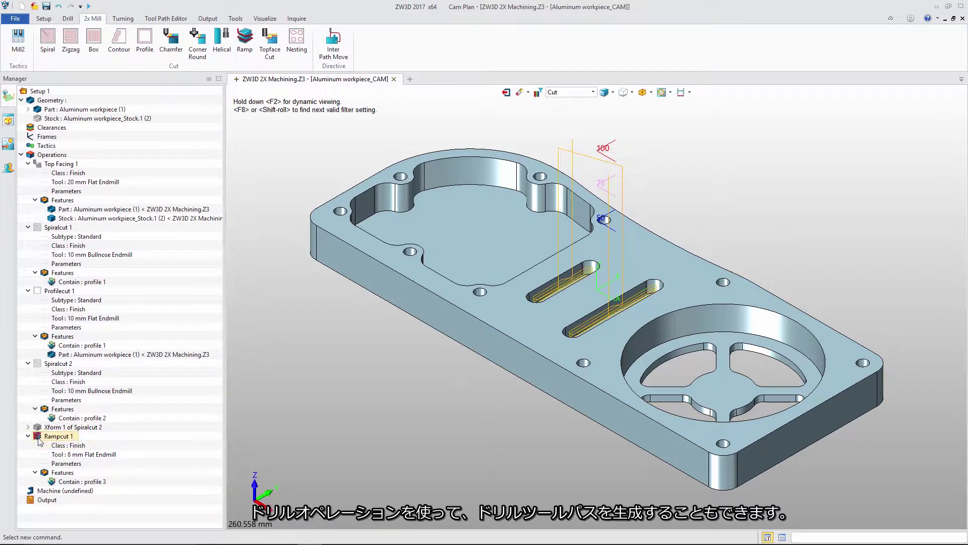
click(68, 18)
click(71, 40)
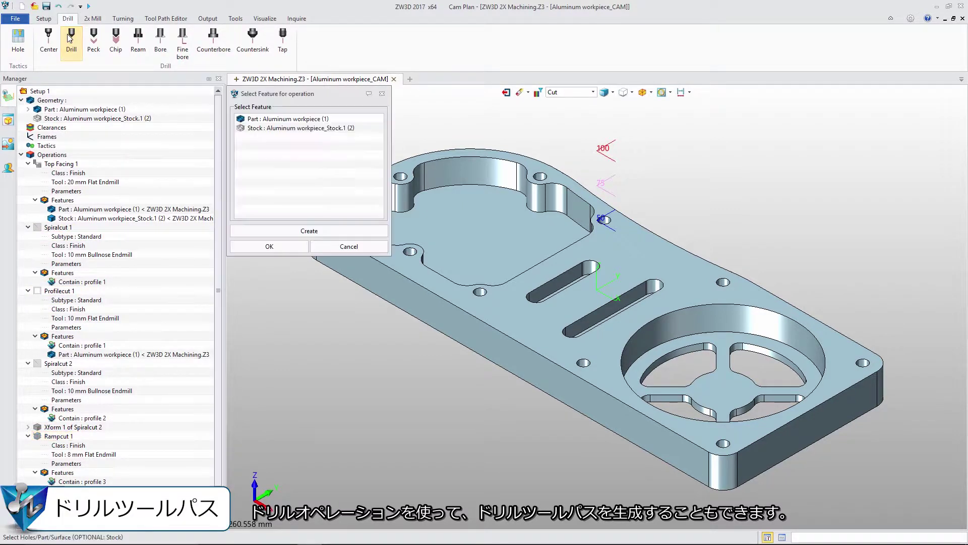
click(309, 231)
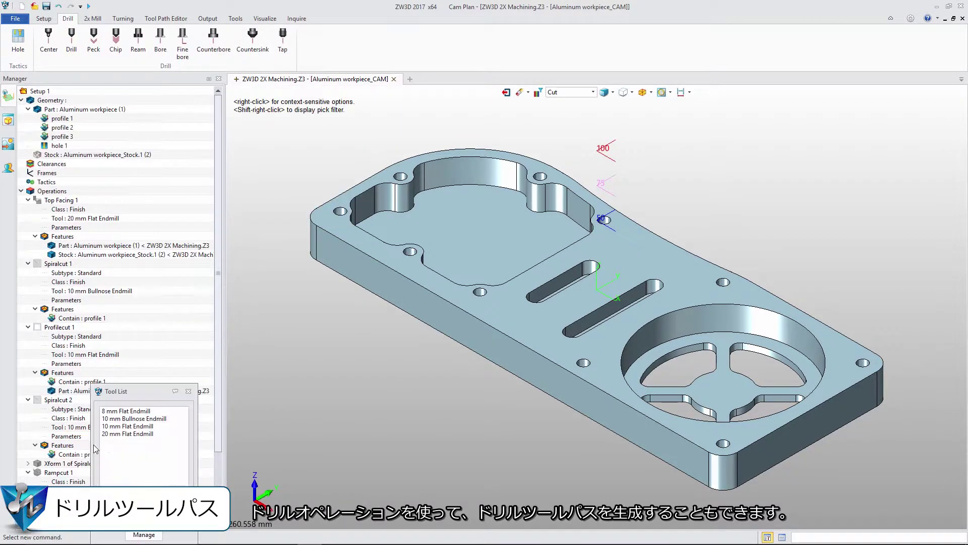
text(D8)
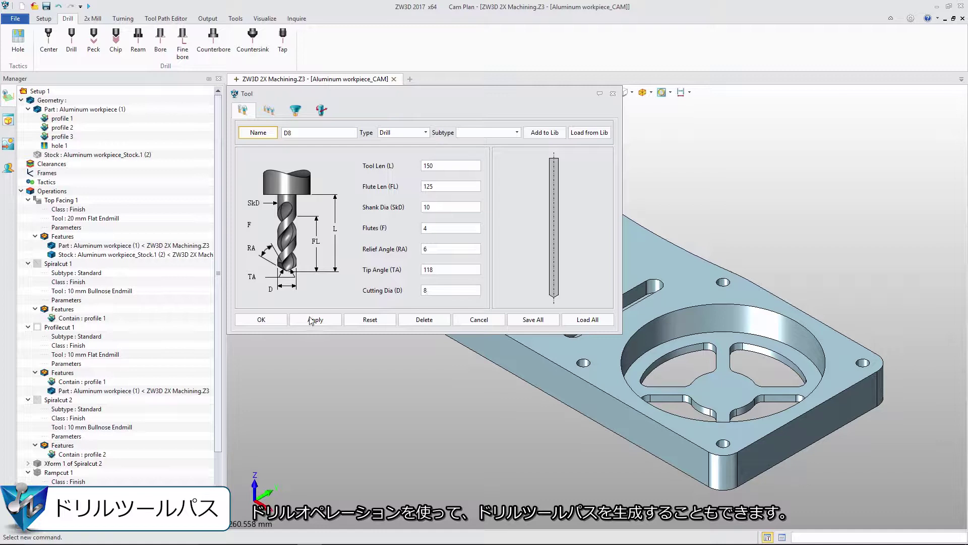
click(261, 319)
click(443, 303)
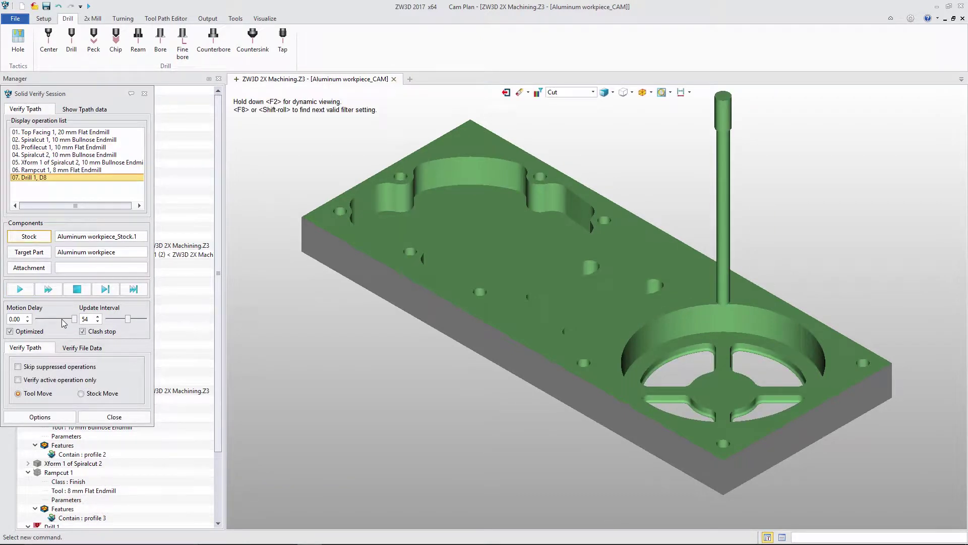
click(40, 416)
click(51, 346)
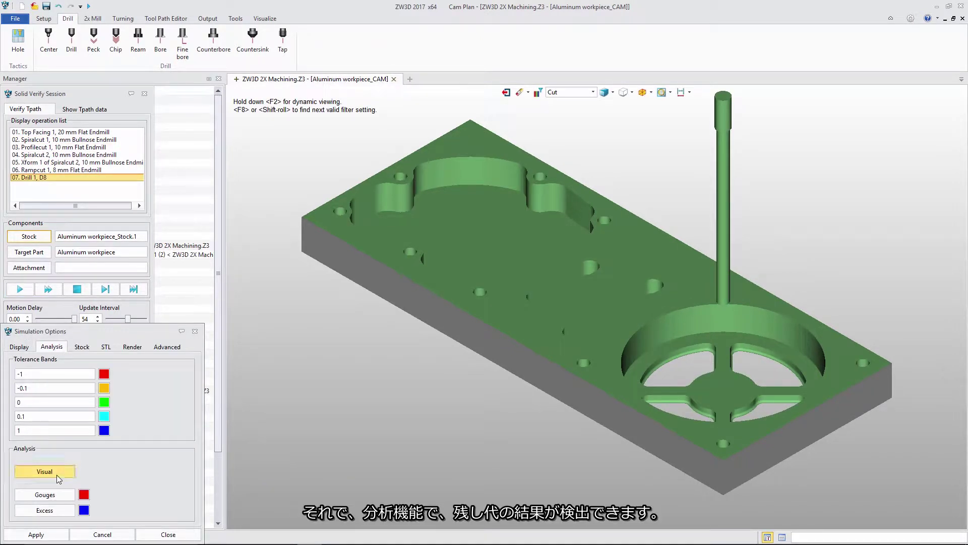
click(56, 471)
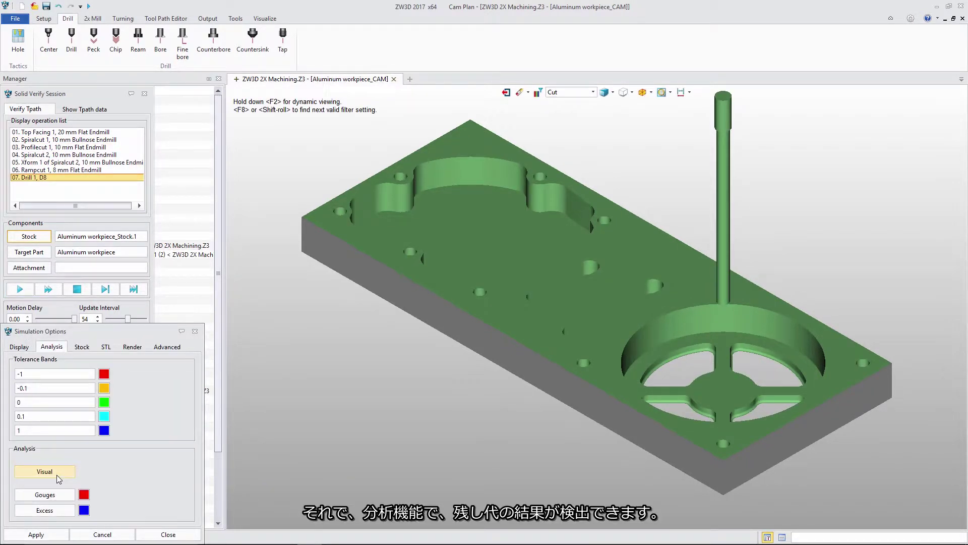
click(150, 532)
click(121, 417)
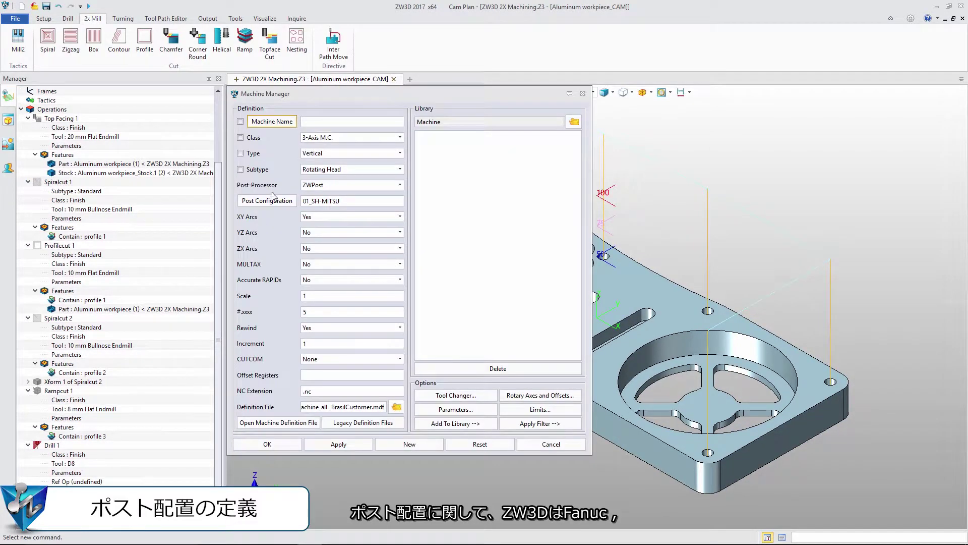
- Choose FanucBasic as the post configuration and accept the machine settings
click(276, 200)
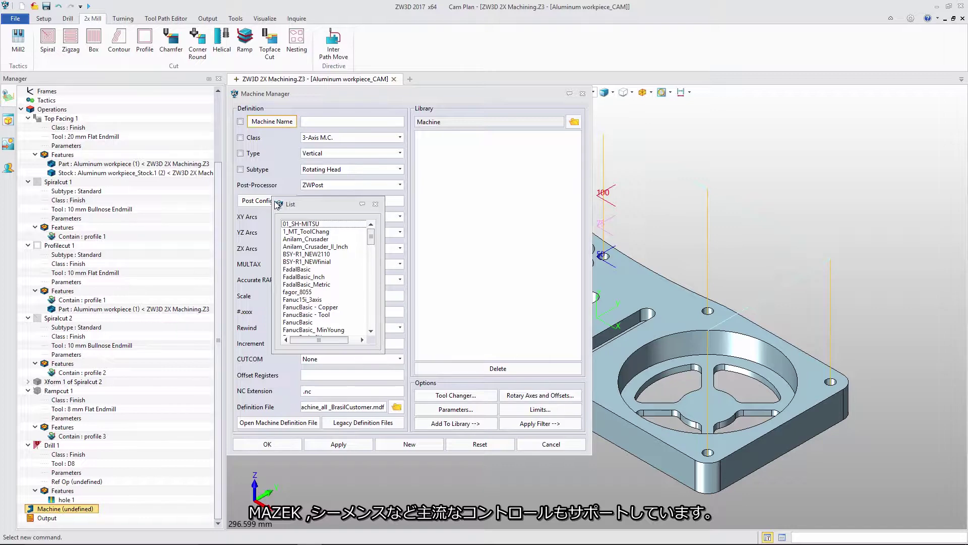
scroll(323, 283, down, 3)
double_click(313, 302)
click(397, 407)
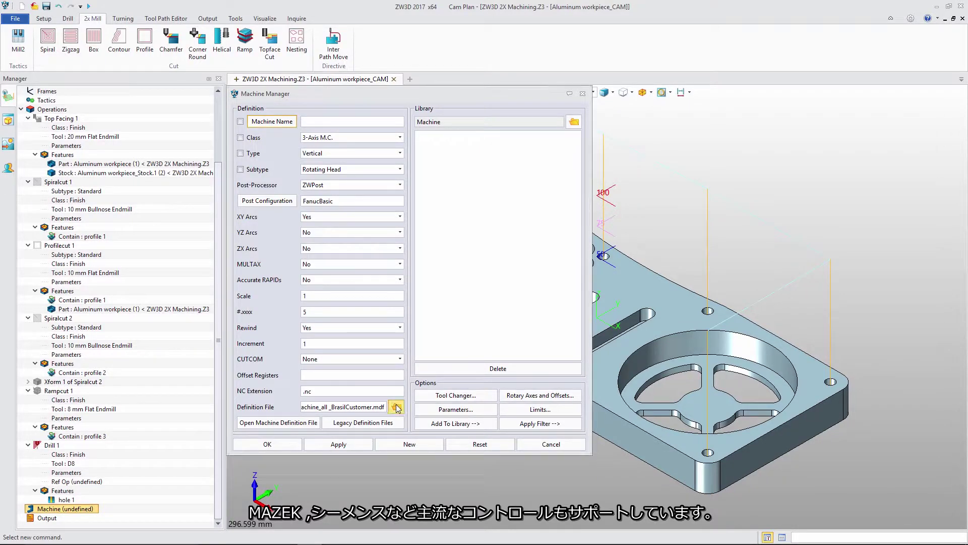
click(267, 444)
- Output the NC code file and generate the HTML operation list report from Output Setting
scroll(64, 198, up, 3)
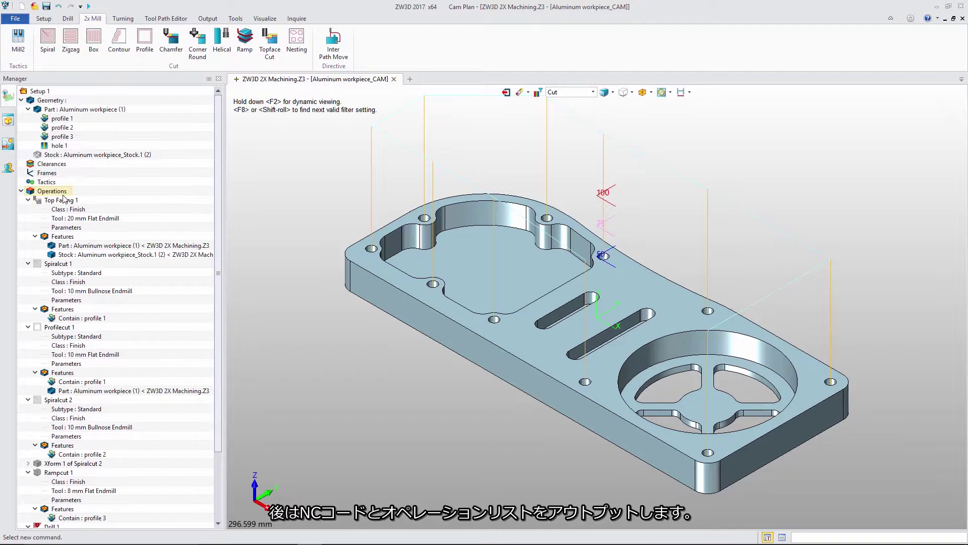
right_click(64, 198)
click(102, 365)
scroll(102, 357, down, 3)
right_click(50, 521)
click(101, 438)
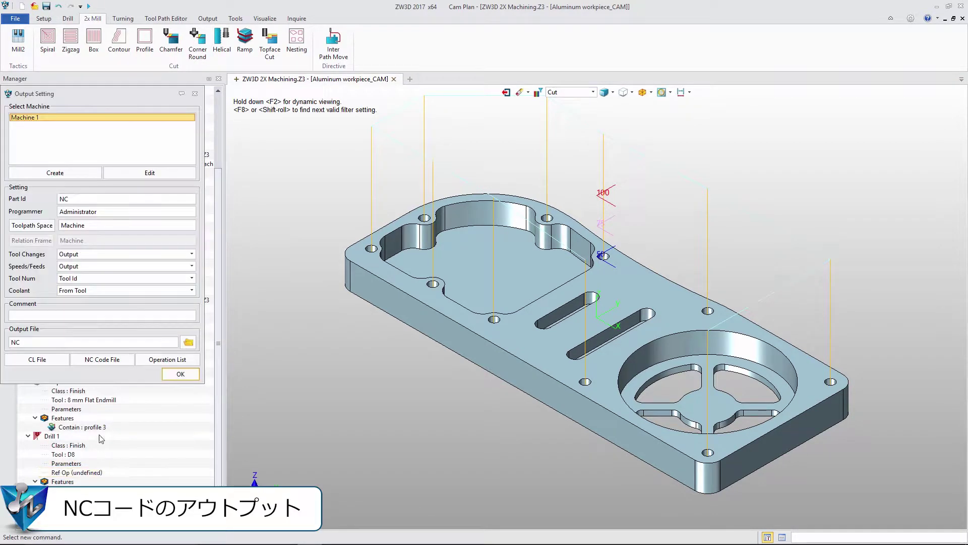
click(76, 362)
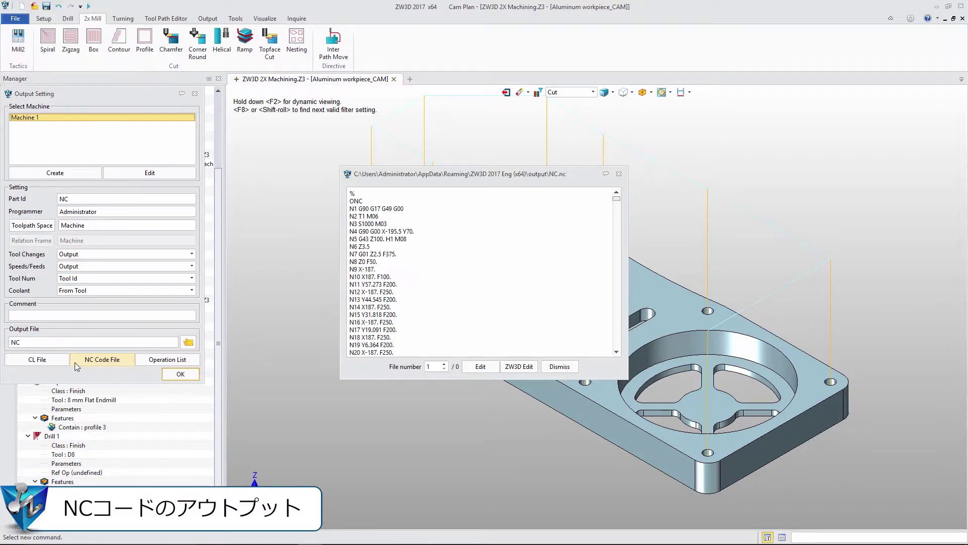
click(147, 362)
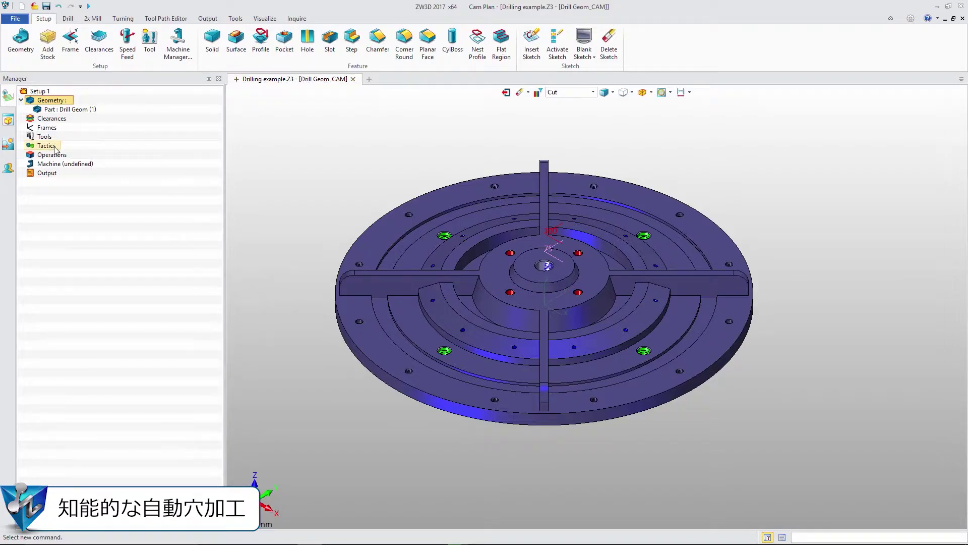
- Insert Hole Tactic 1 on the Drill Geom part and generate its eleven drilling operations
right_click(50, 146)
click(72, 153)
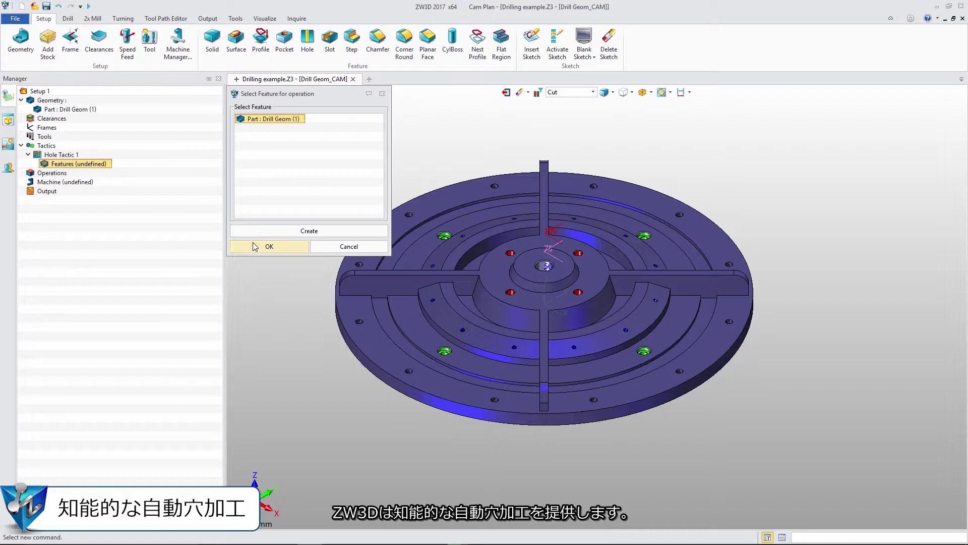
click(255, 246)
right_click(65, 155)
click(113, 199)
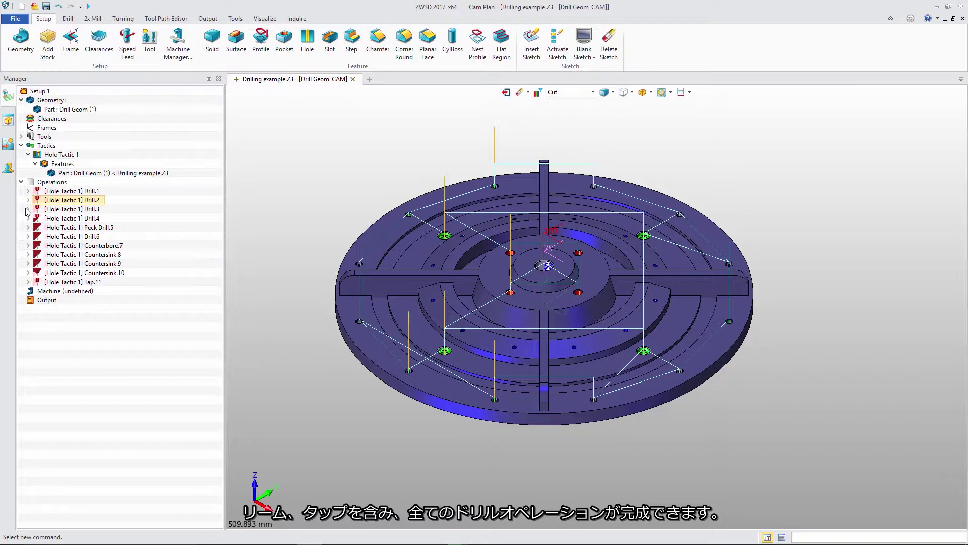
- Run a solid verify of the Peck Drill.5 toolpath and step it forward
click(65, 228)
right_click(66, 228)
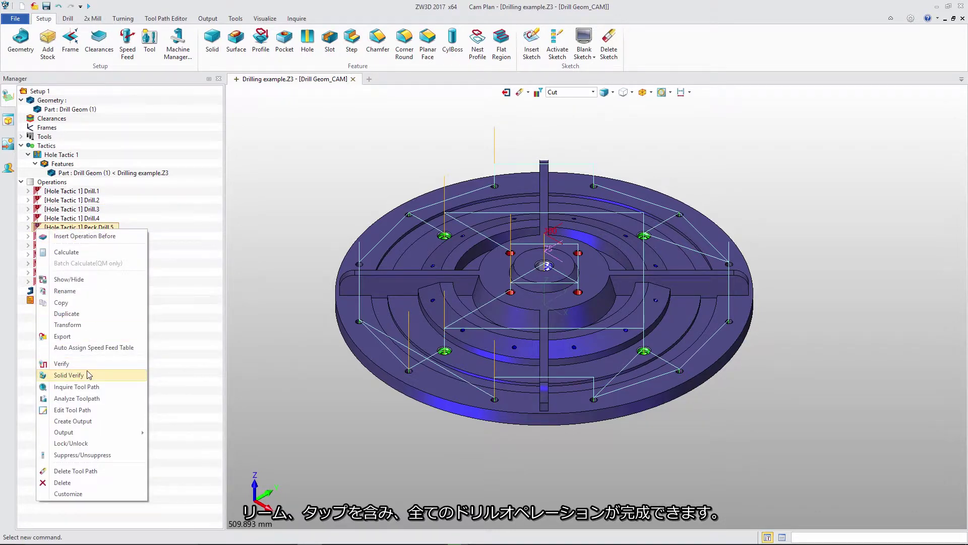
click(89, 375)
click(122, 225)
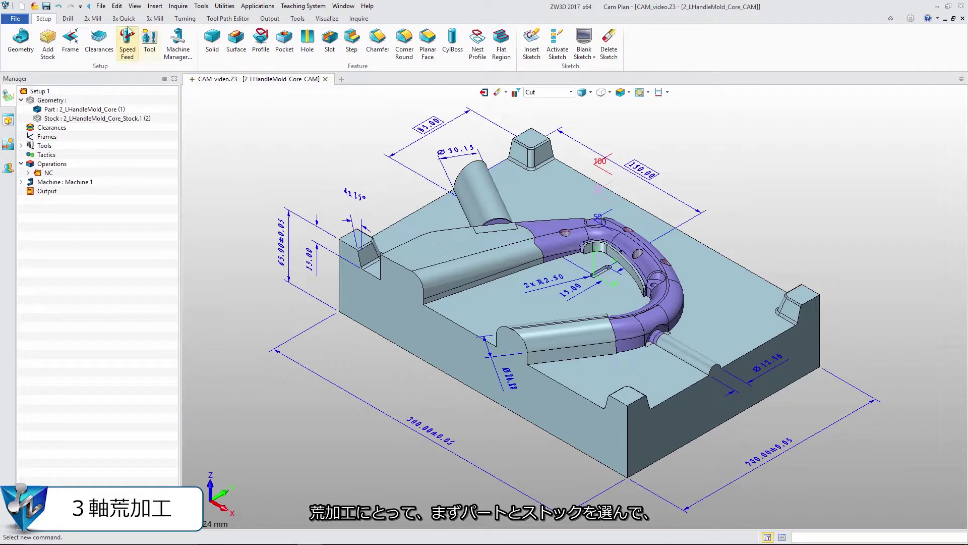
- Add a 2D offset roughing operation using the core part and stock as features
click(124, 19)
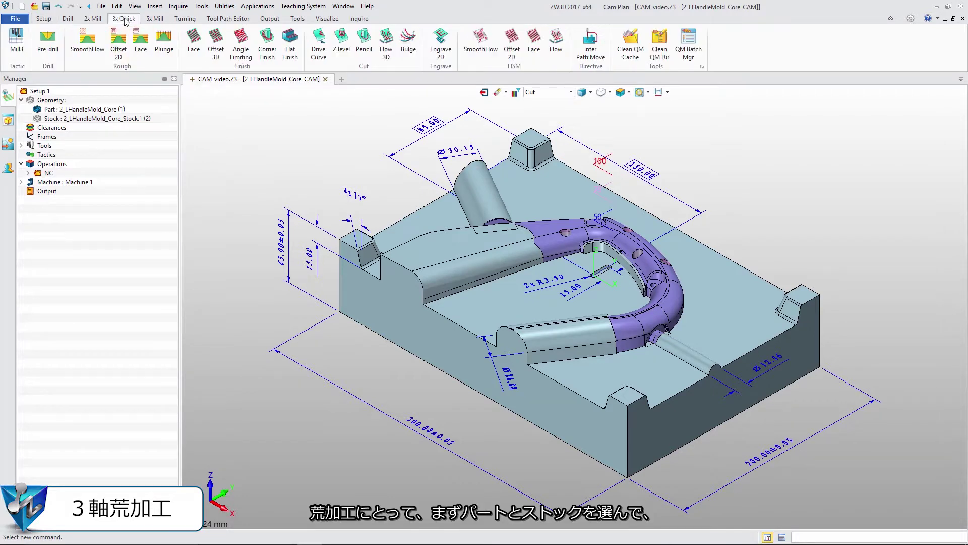
click(119, 46)
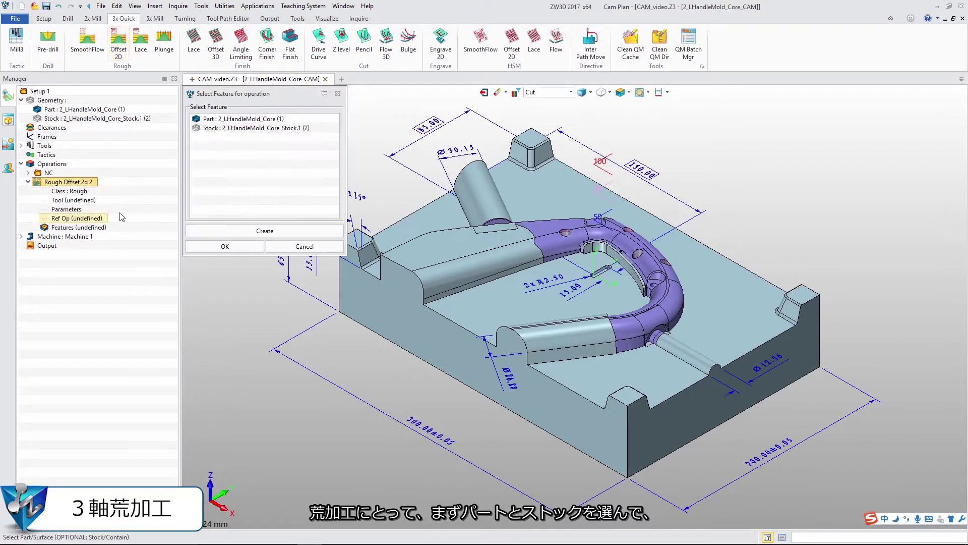
key(ctrl+a)
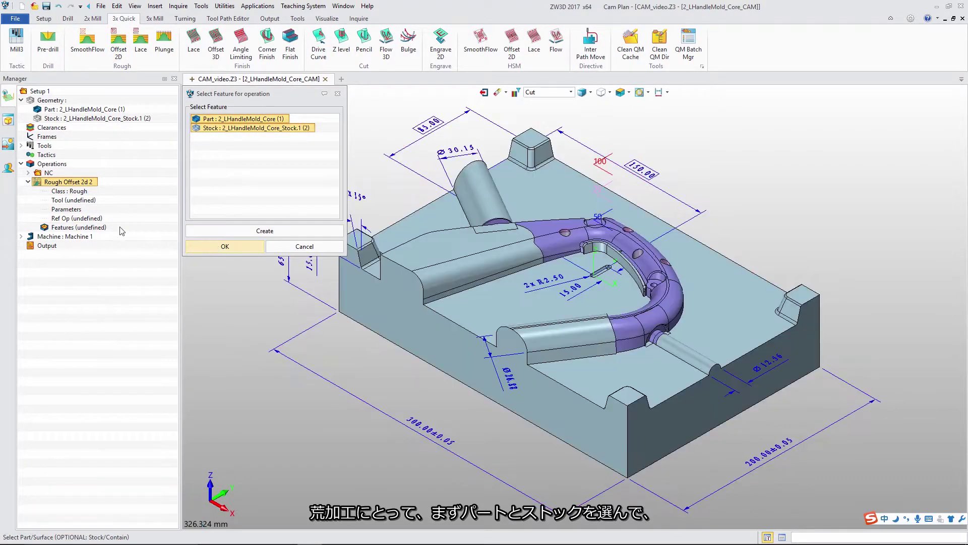
key(Return)
- Assign the D20R0.8 tool with stepdown 2, then calculate and accept Rough Offset 2d 2
double_click(86, 201)
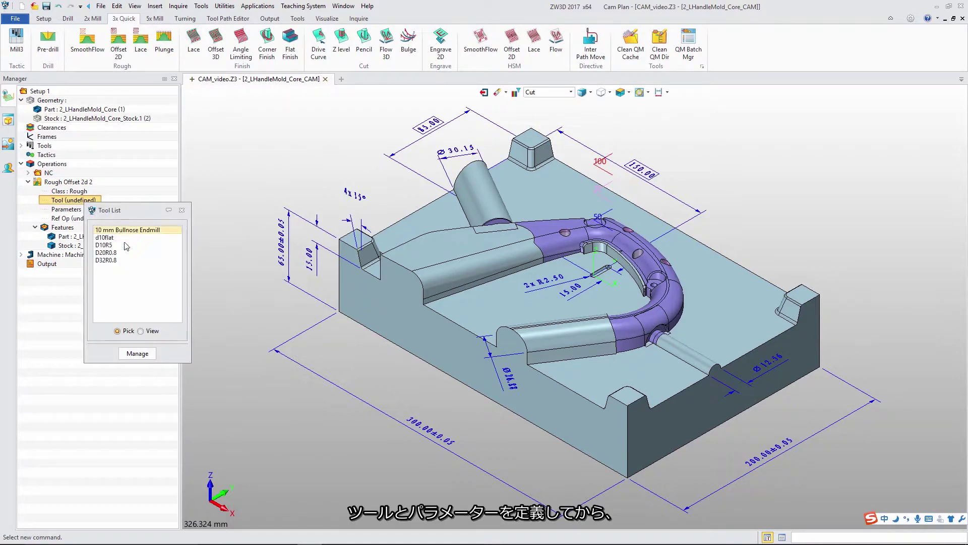
click(128, 252)
double_click(128, 253)
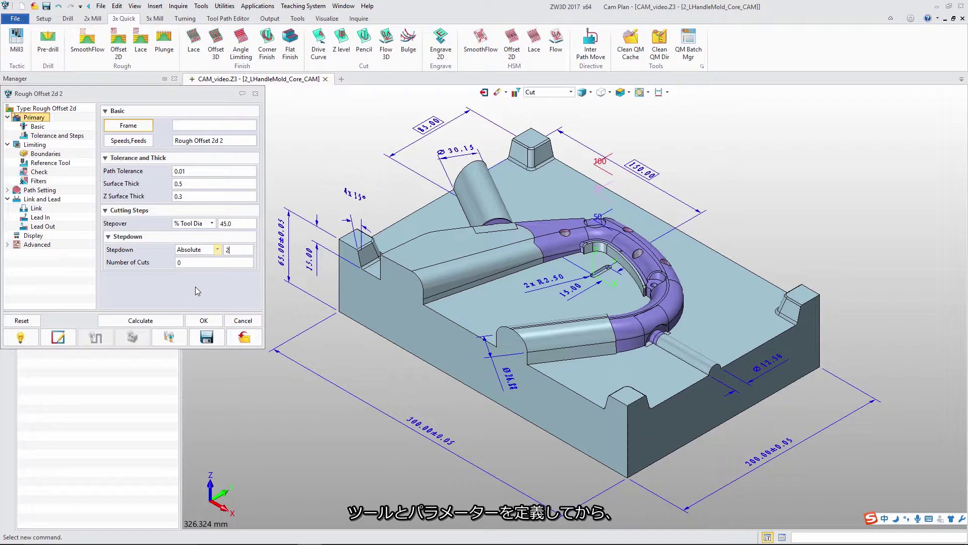
key(Return)
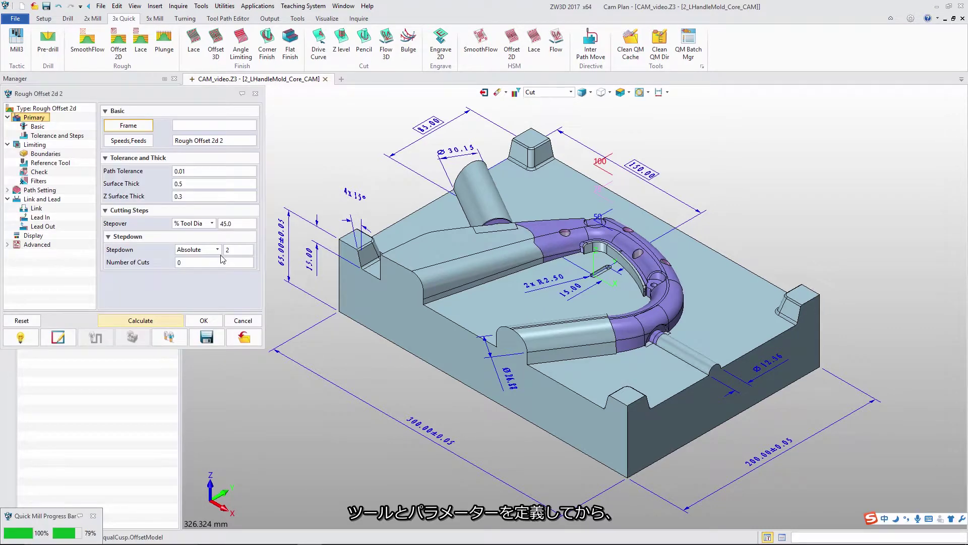
click(191, 324)
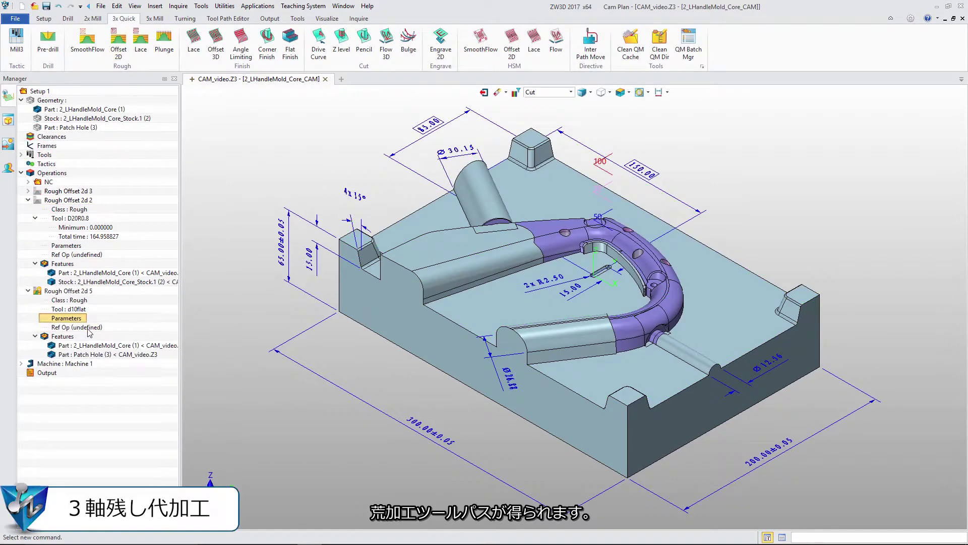
- Set Rough Offset 2d 3 as the reference operation for Rough Offset 2d 5
double_click(87, 328)
click(225, 168)
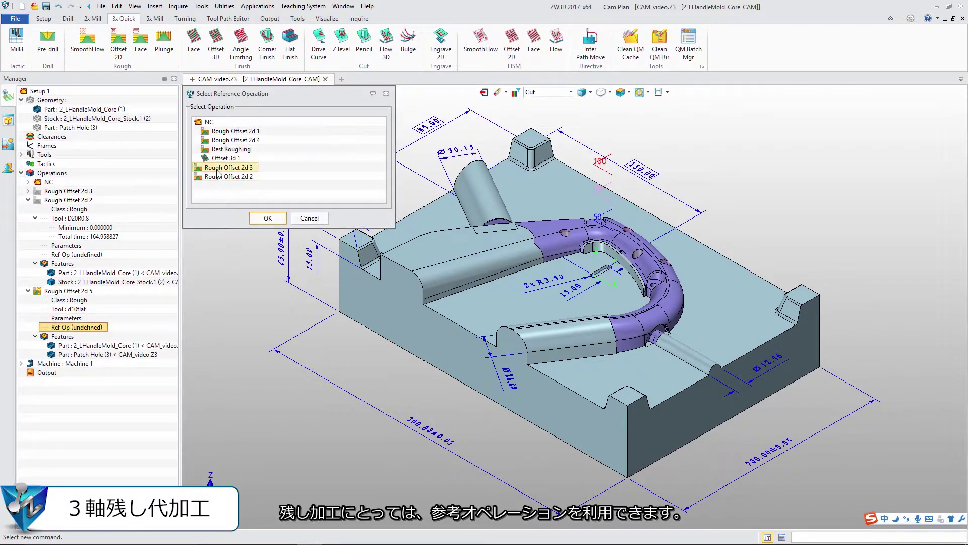
click(257, 220)
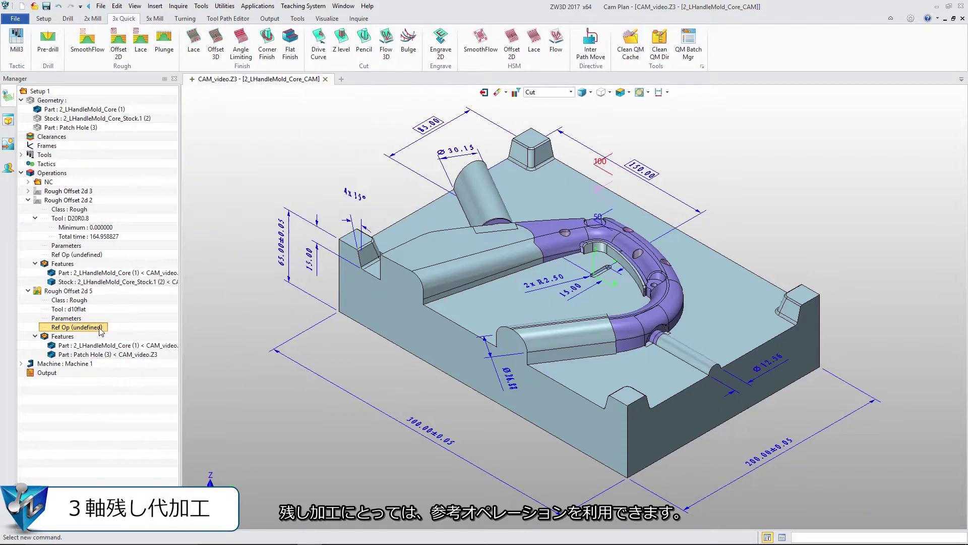
- Set Z surface thickness 0.2 and stepdown 0.5, then calculate the rest-roughing toolpath
double_click(87, 327)
click(183, 183)
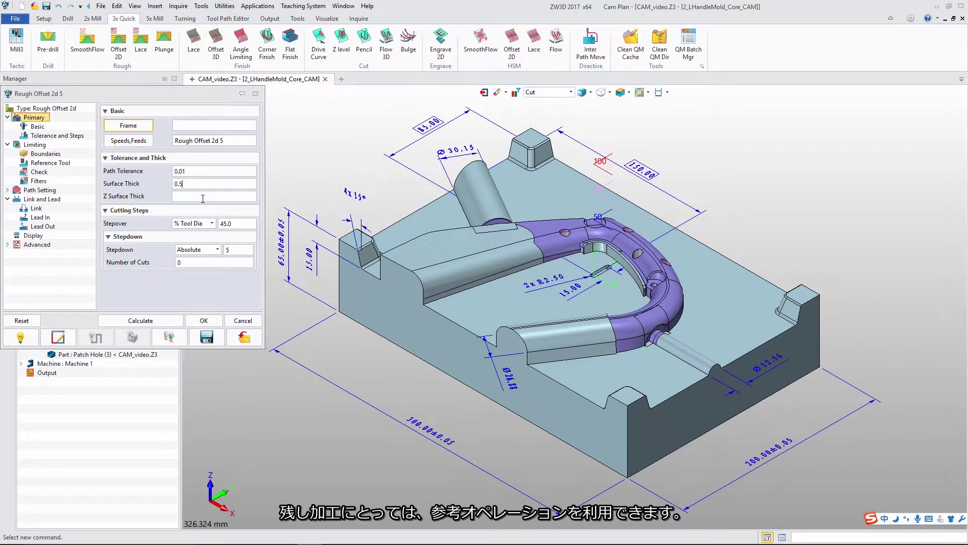
text(0.2)
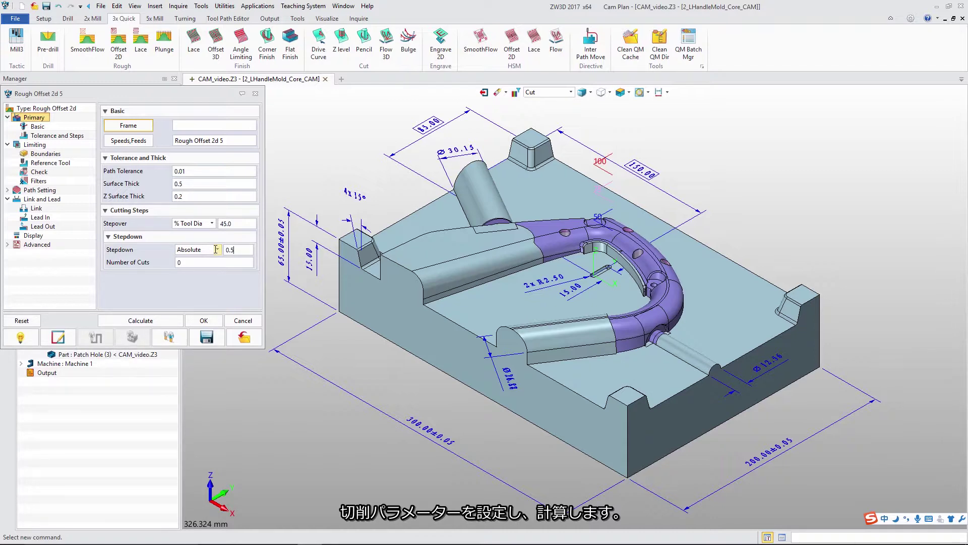
click(159, 320)
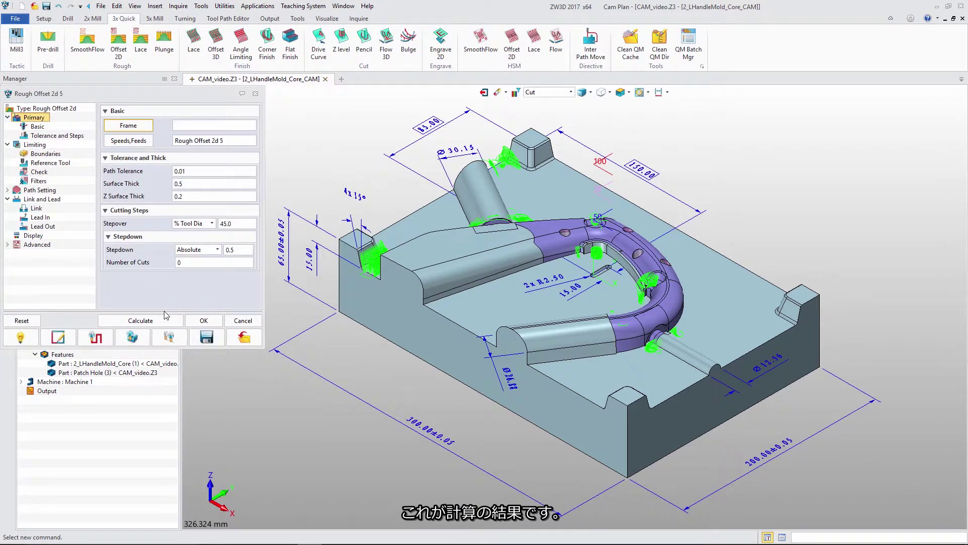
- Accept Rough Offset 2d 5 and trim its toolpath inside a four-corner polygon over the handle
click(204, 321)
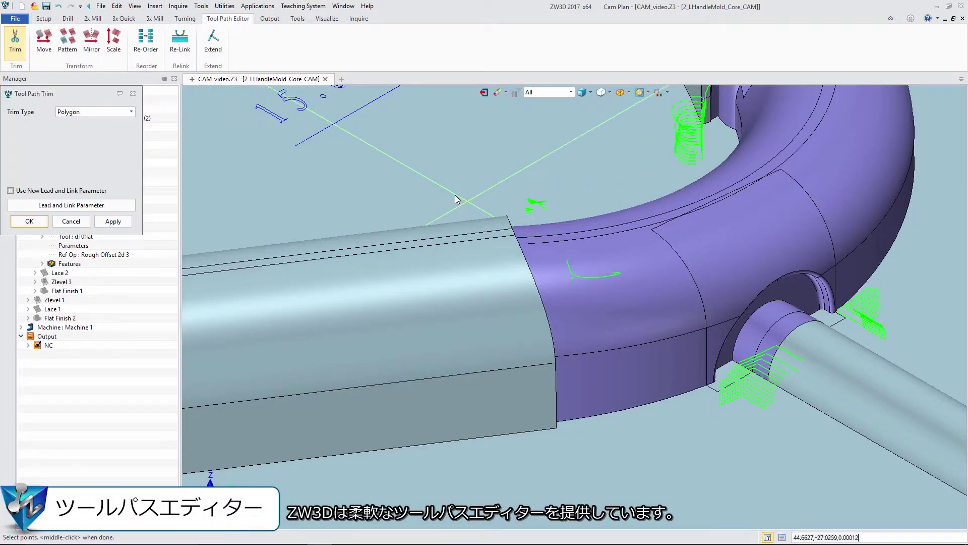
click(468, 174)
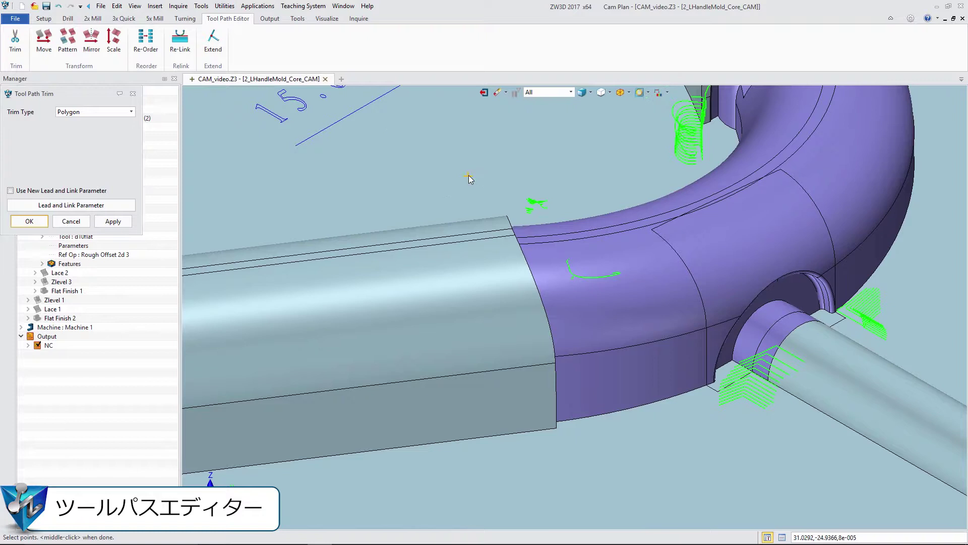
click(479, 305)
click(673, 302)
click(611, 163)
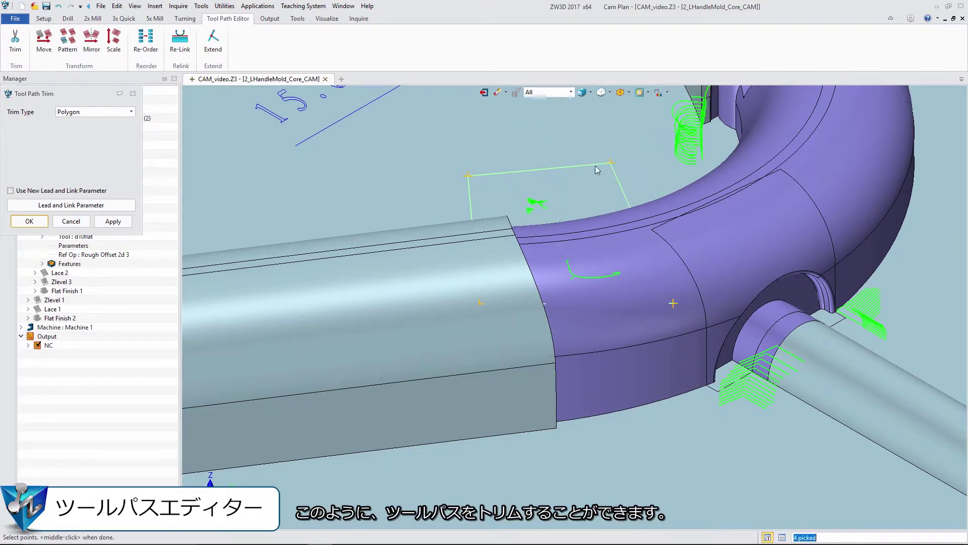
middle_click(37, 226)
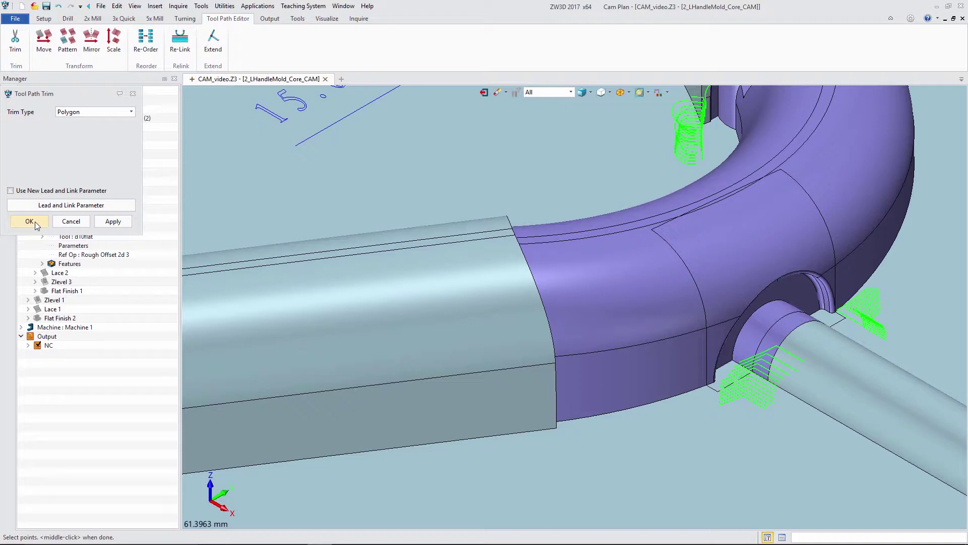
click(34, 222)
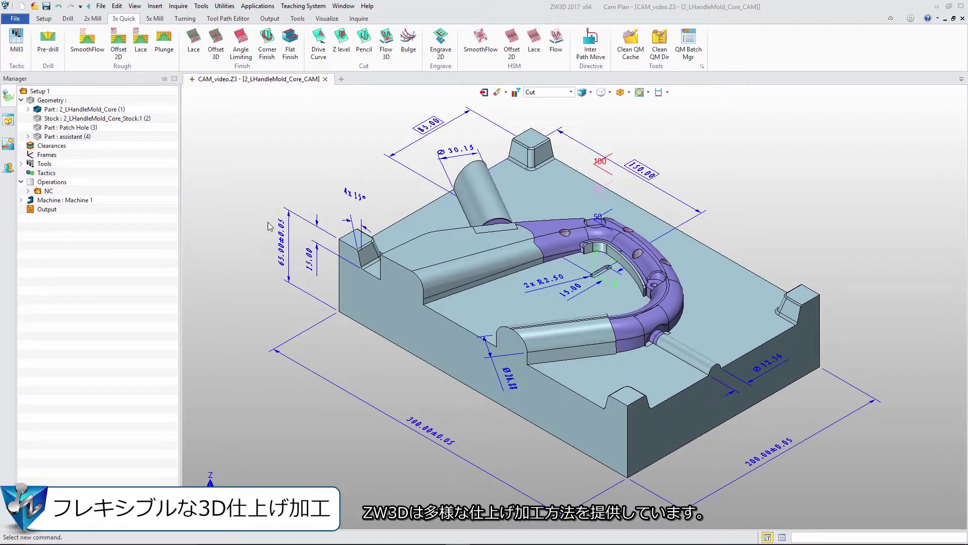
- Calculate Zlevel 1 with a 30-degree angle range start, then accept and calculate Lace 1
click(341, 43)
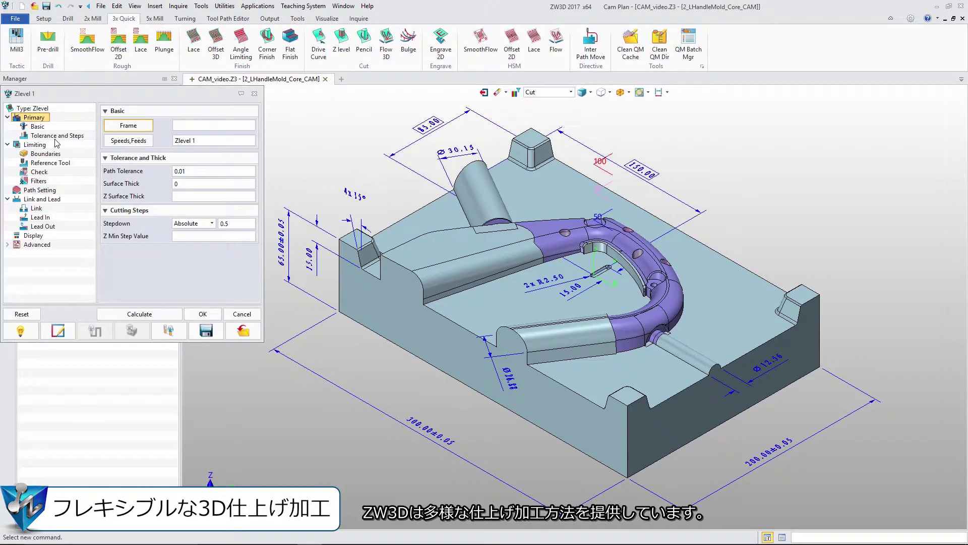
click(38, 181)
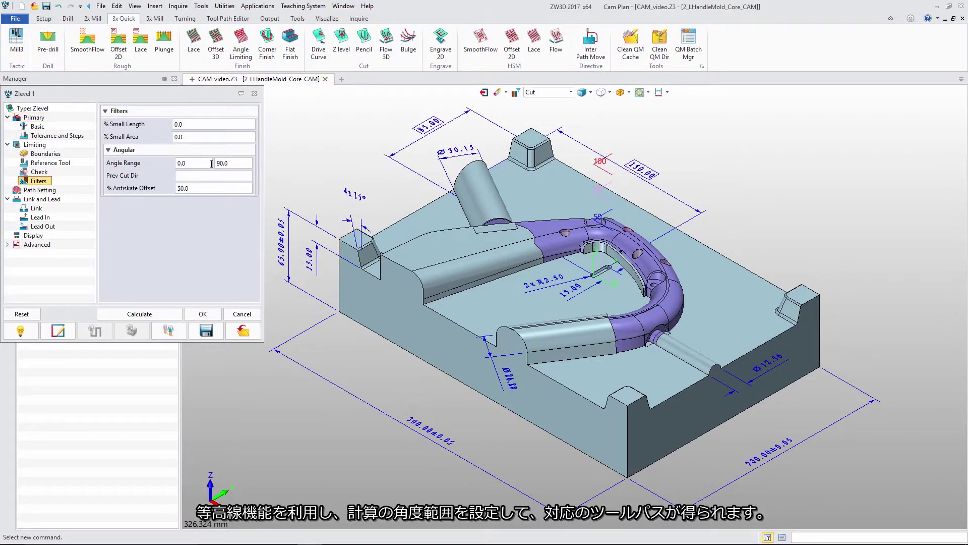
click(181, 163)
text(30)
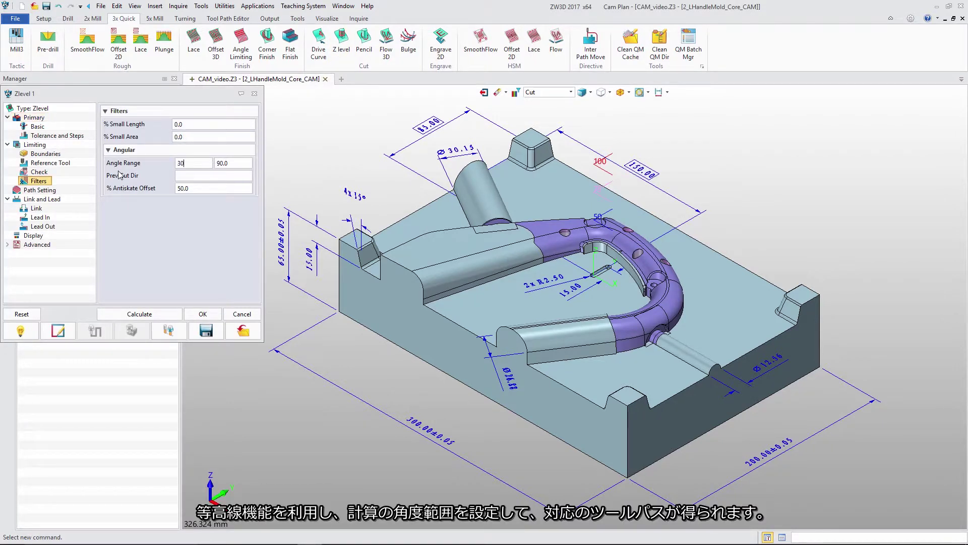
click(108, 316)
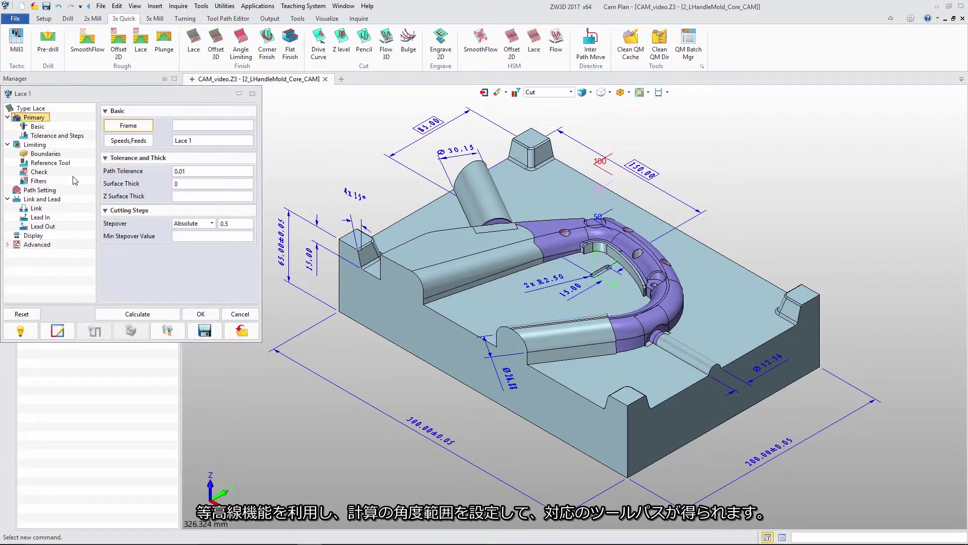
click(137, 314)
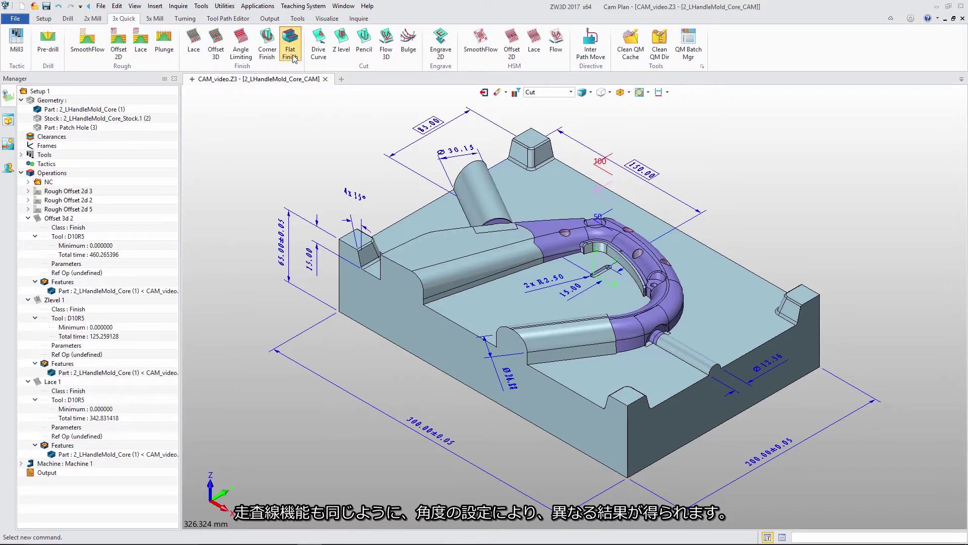
- Define flat region 1 from the core part and calculate Flat Finish 1 with D10R5
click(217, 128)
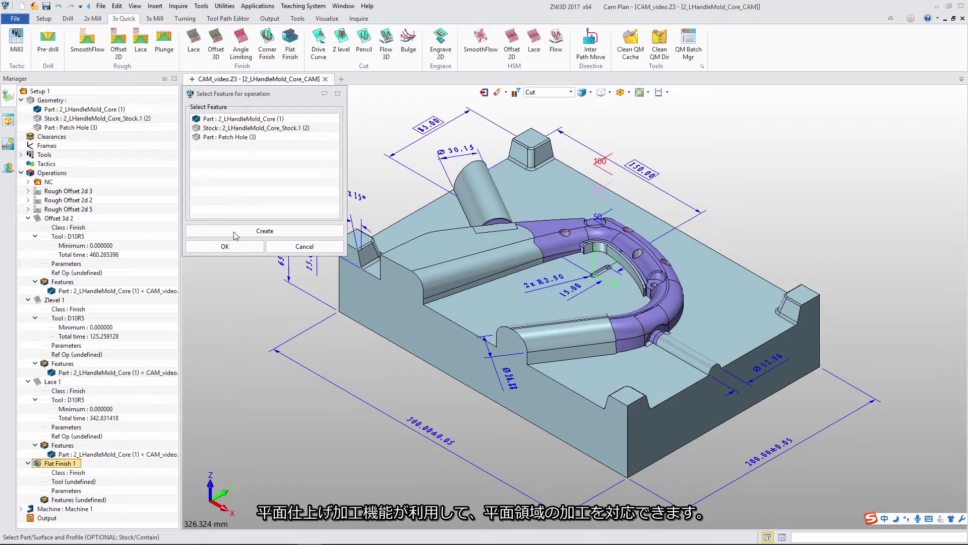
click(234, 242)
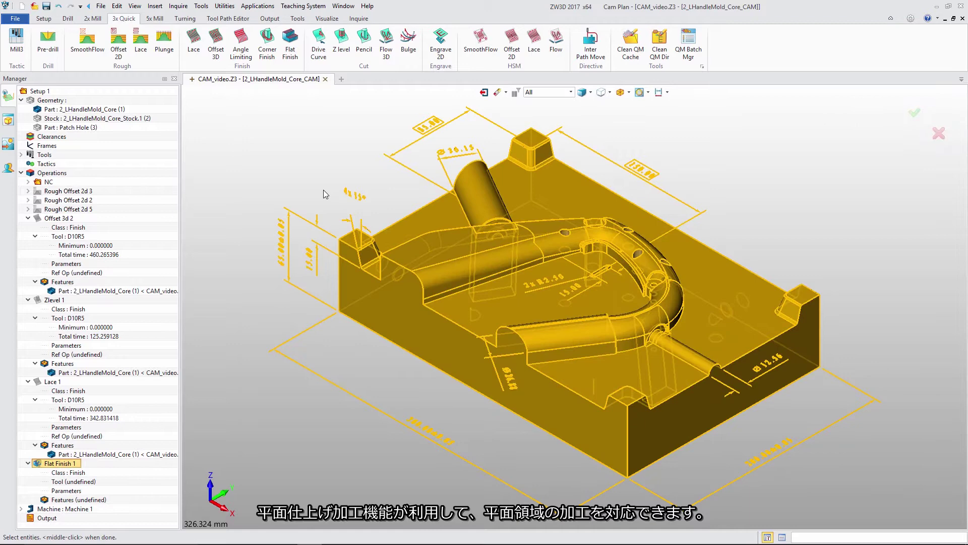
click(69, 300)
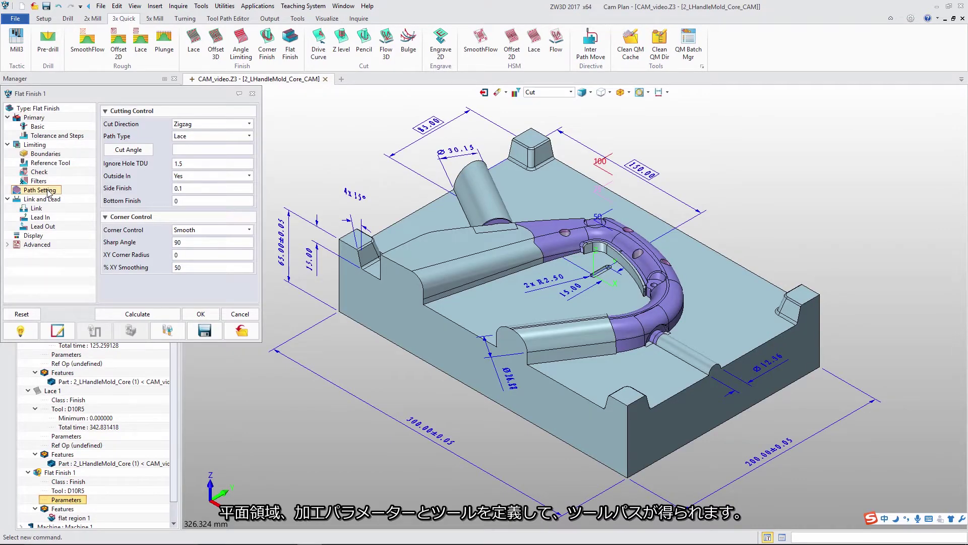
click(139, 315)
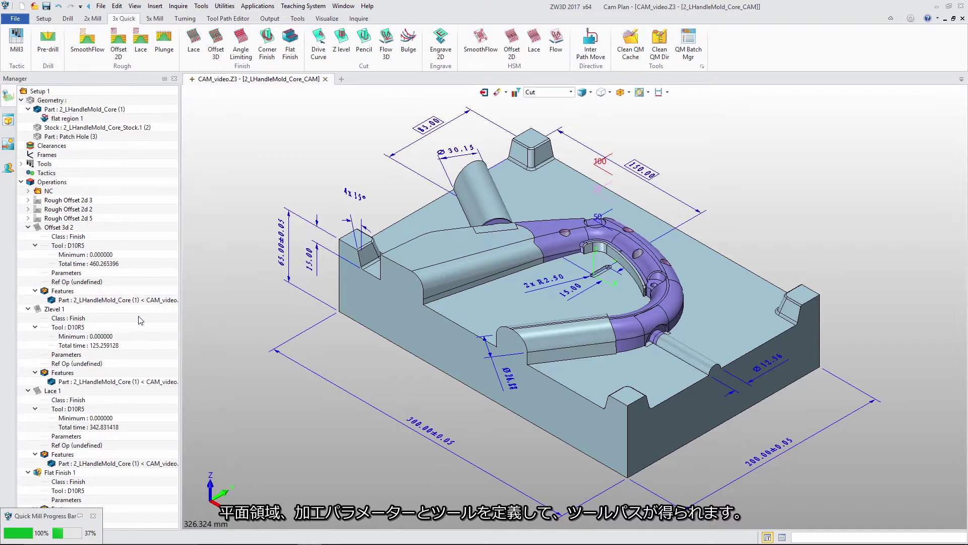